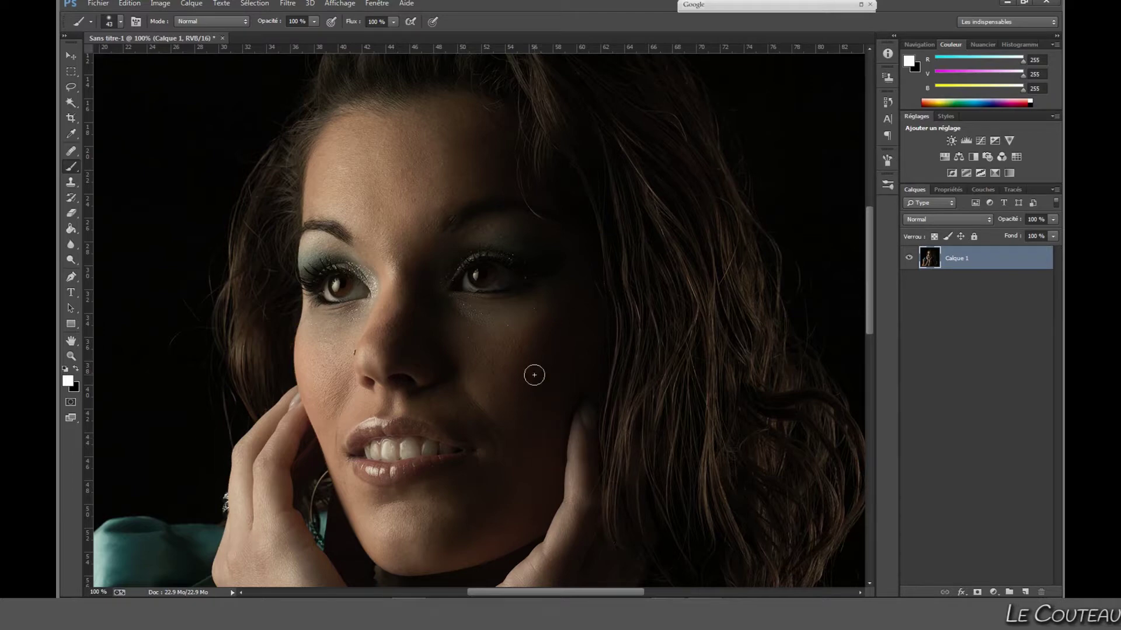
- Duplicate the portrait layer Calque 1 and desaturate the copy
key("ctrl+j")
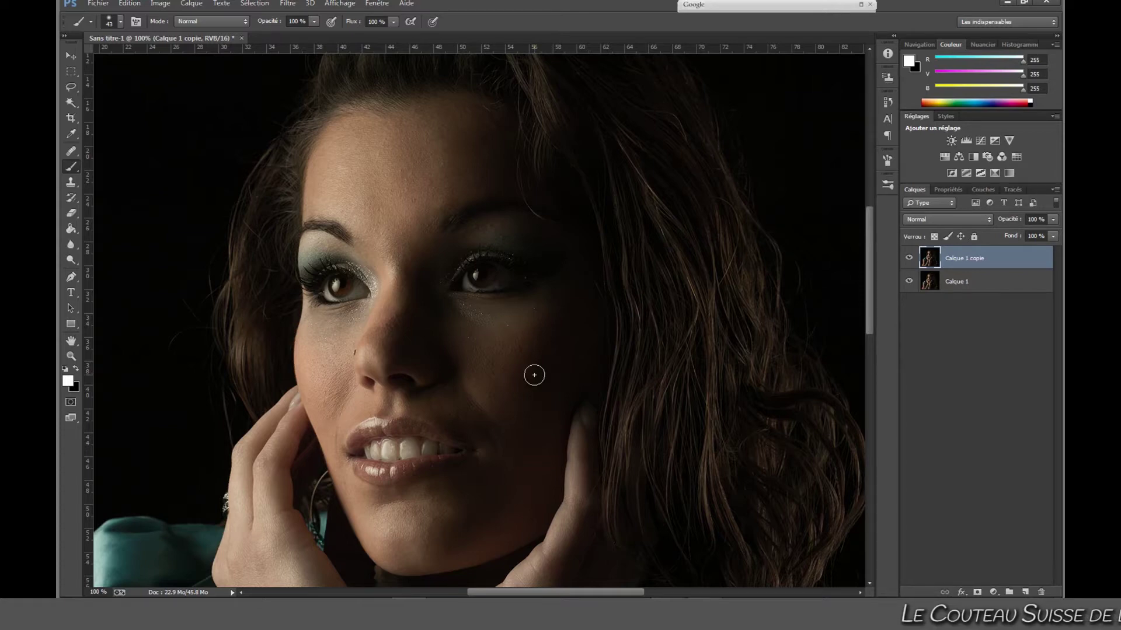
key("ctrl+shift+u")
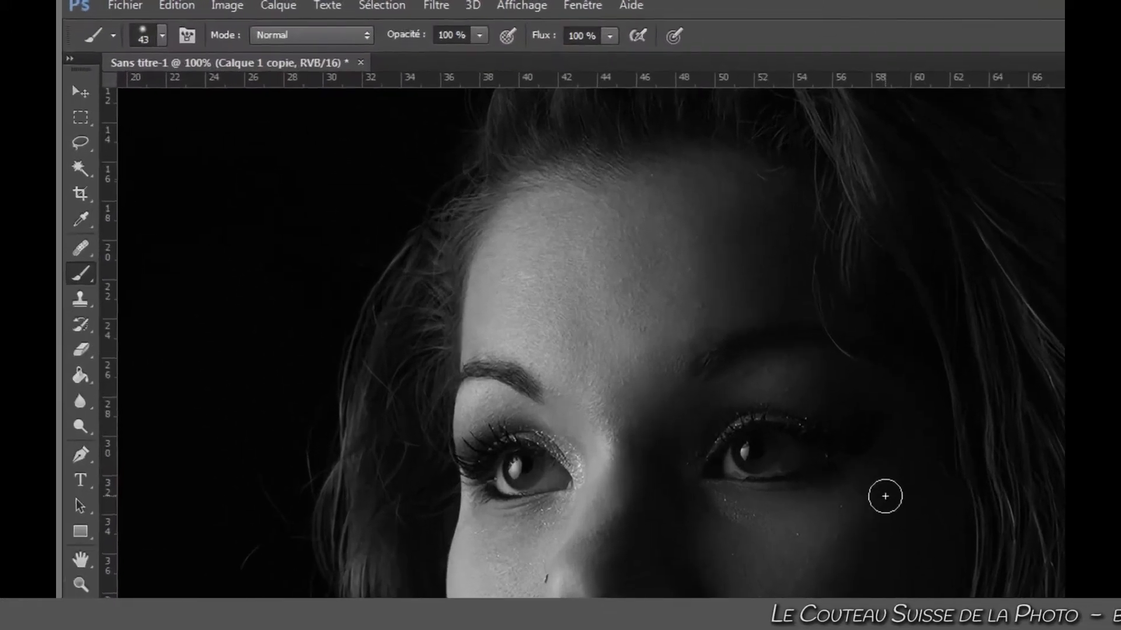
- Convert the desaturated layer copy to a smart object for editable smart filters
left_click(449, 12)
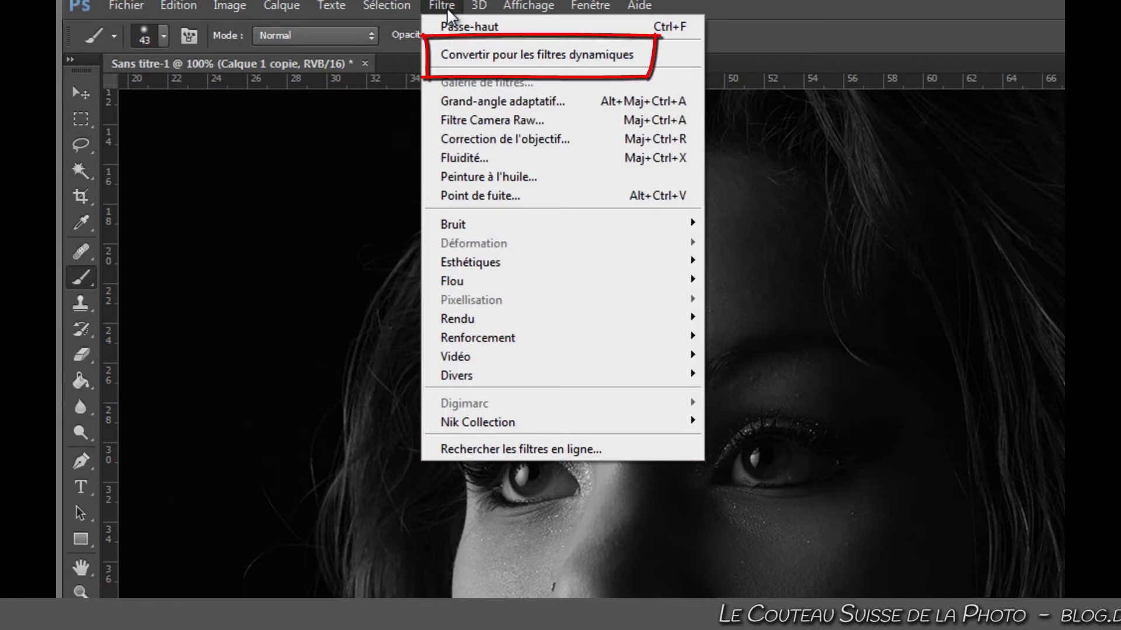
left_click(450, 55)
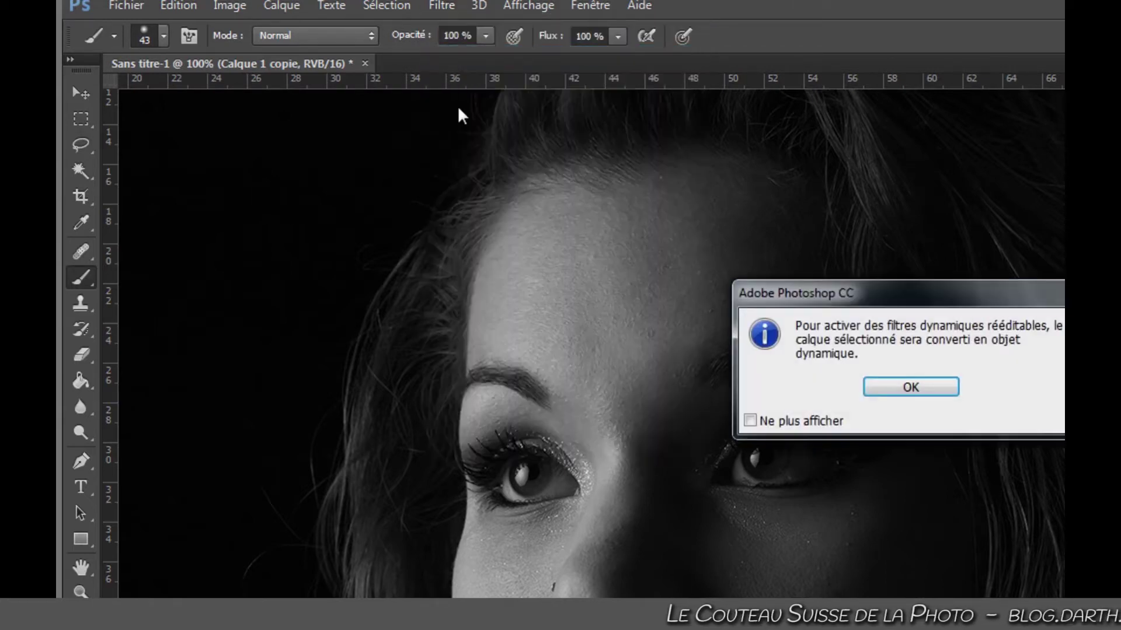
left_click(899, 388)
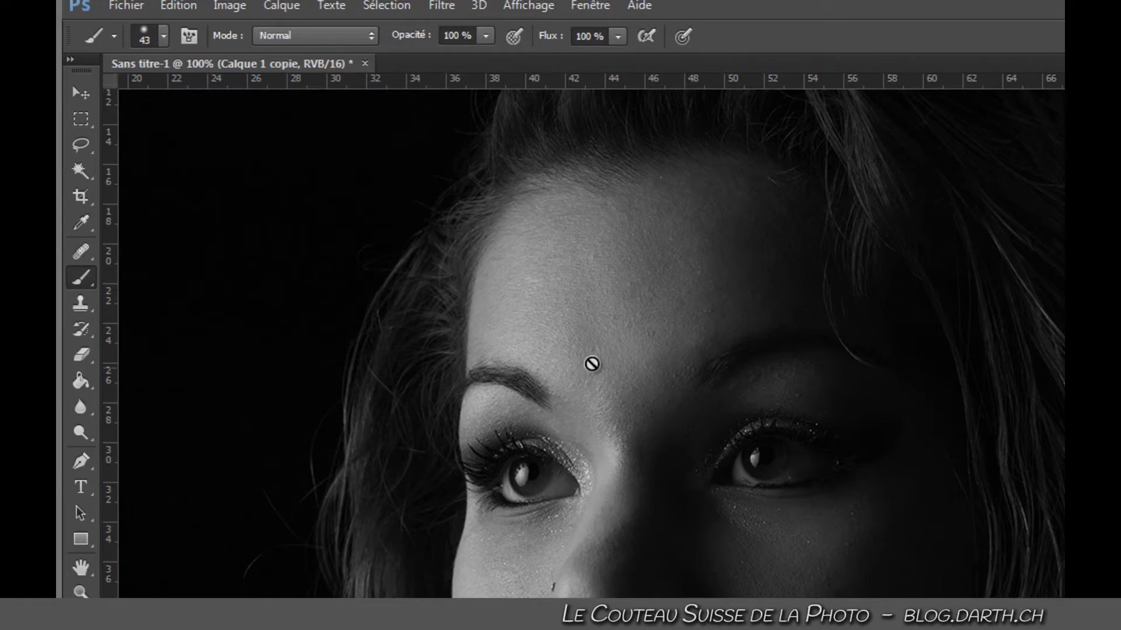
- Open the High Pass (Passe-haut) filter for Calque 1 copie and reposition its dialog over the image
left_click(439, 5)
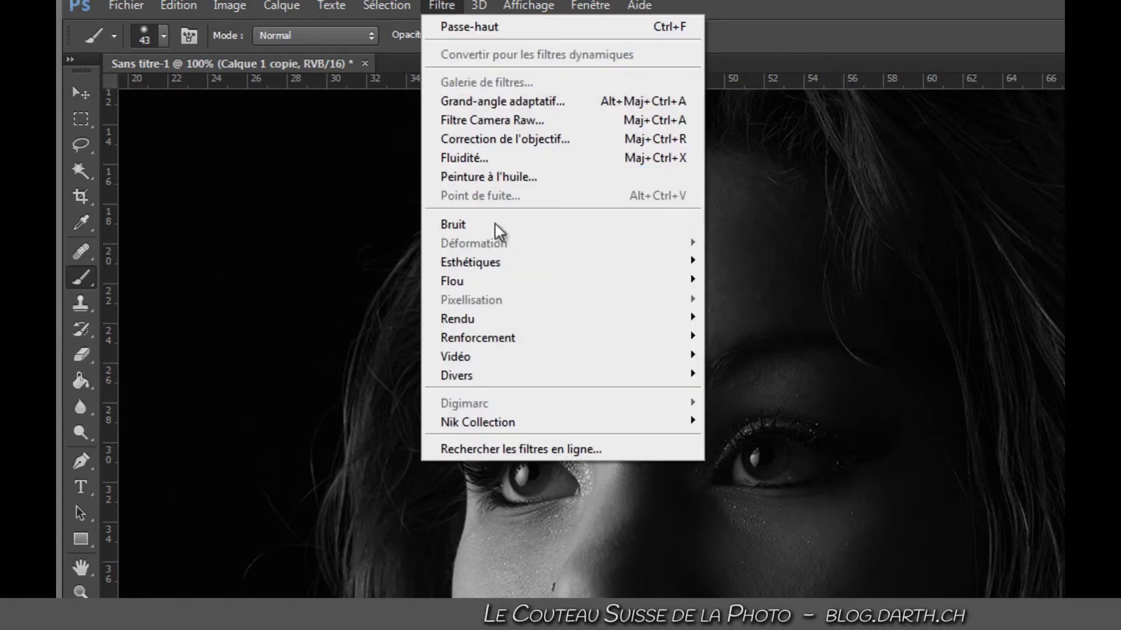
mouse_move(621, 380)
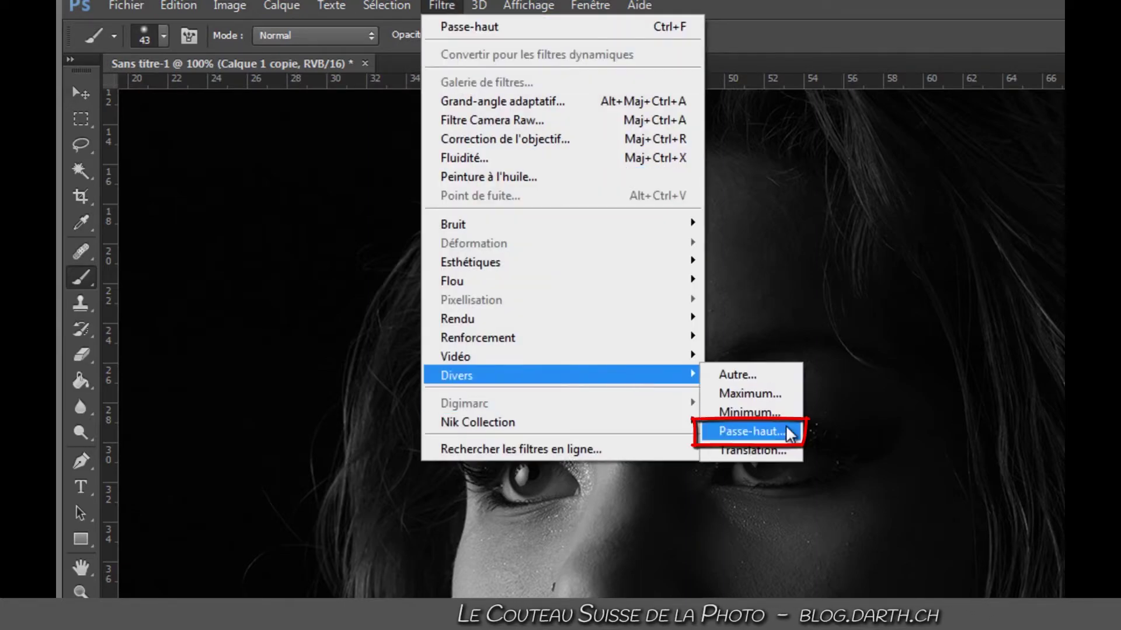
left_click(752, 431)
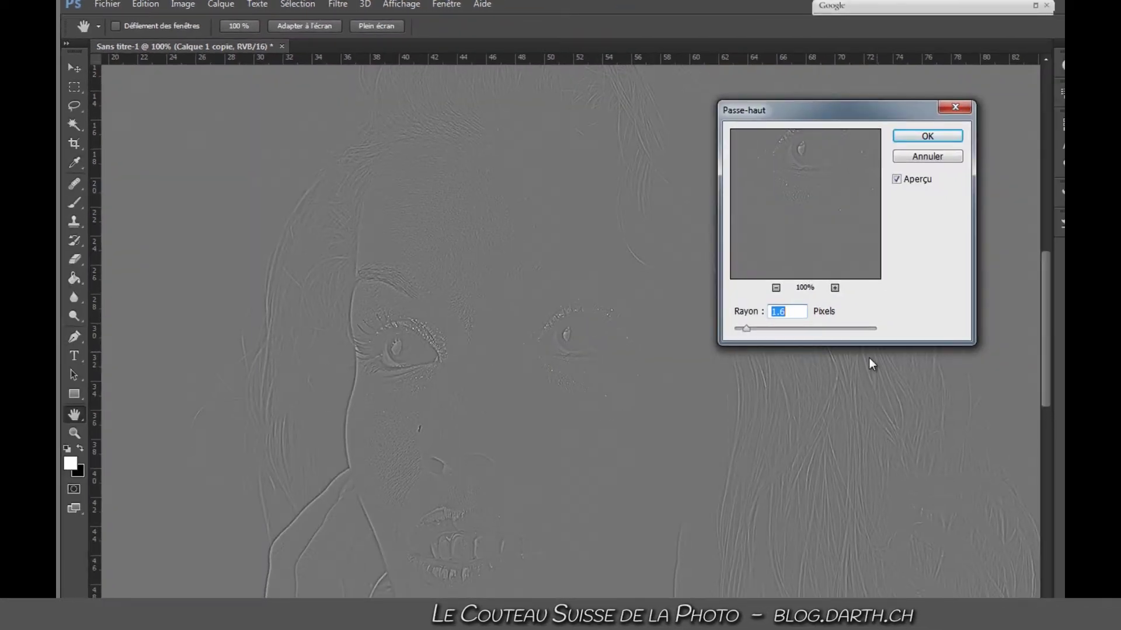
left_click(828, 115)
left_click_drag(824, 117, 718, 130)
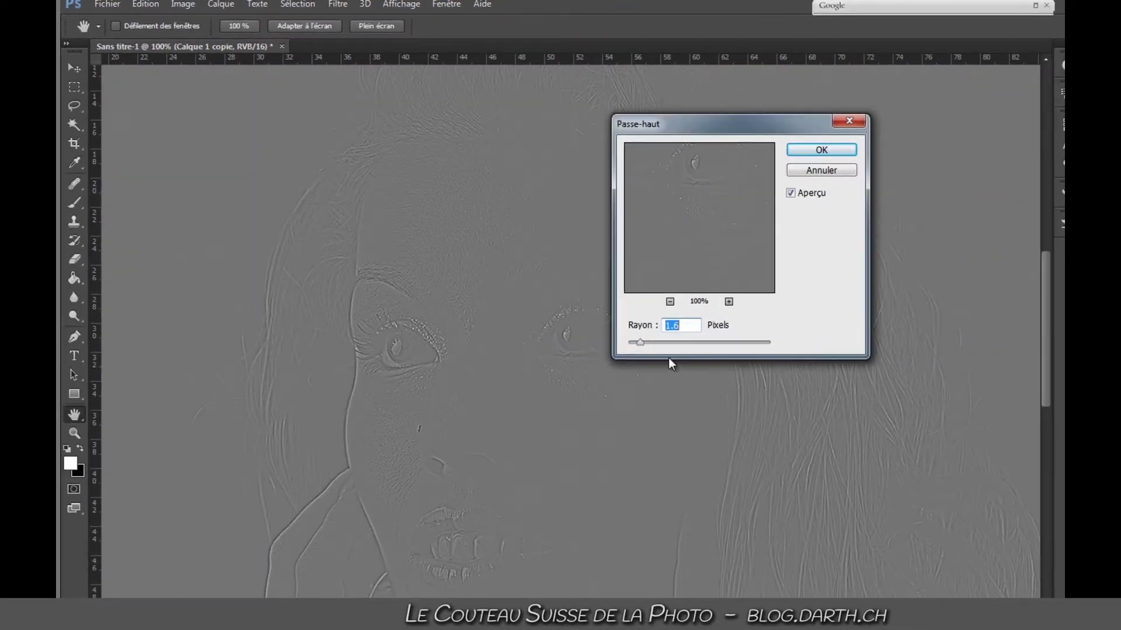
- Preview the High Pass filter at its maximum radius of 1000 pixels and its minimum of 0.1 pixels
left_click(641, 344)
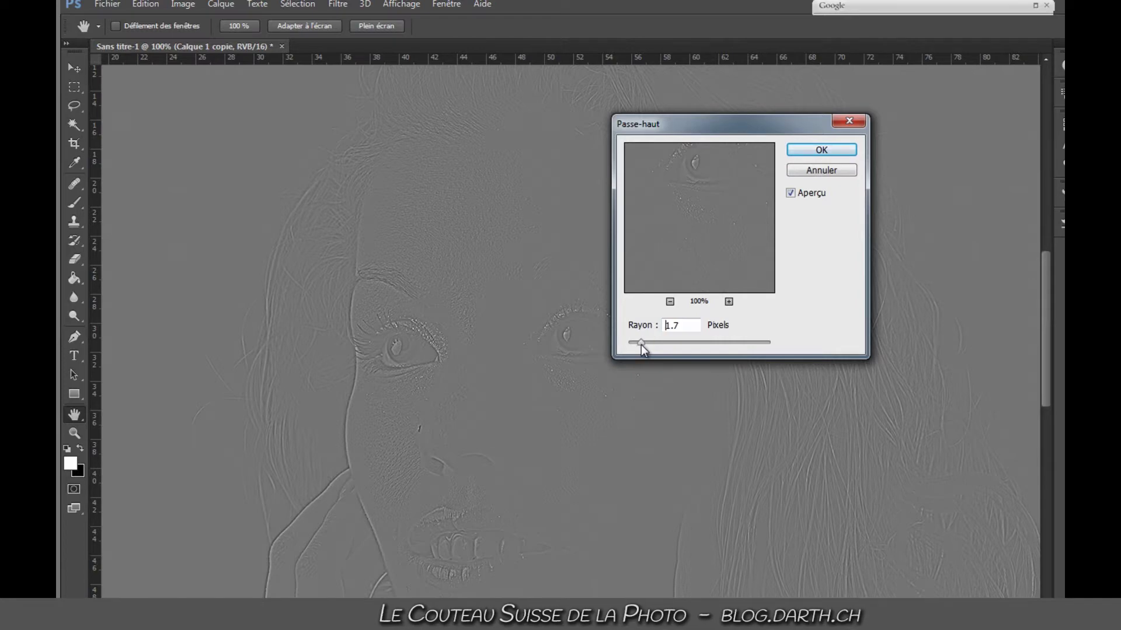
left_click_drag(641, 344, 822, 340)
left_click_drag(753, 127, 829, 126)
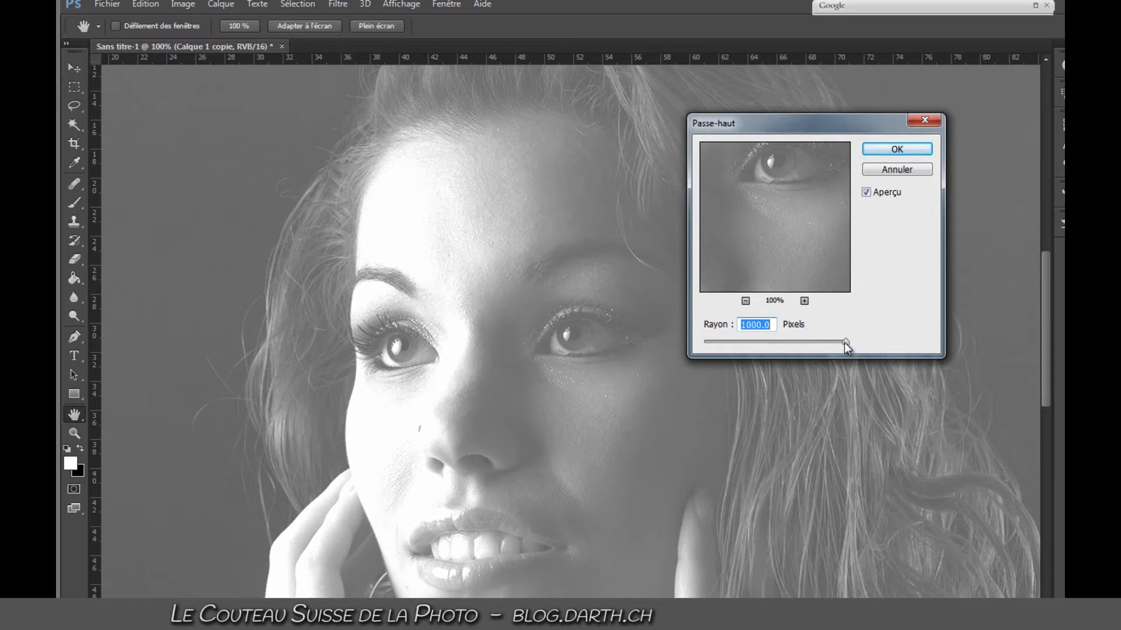
left_click_drag(846, 347, 670, 345)
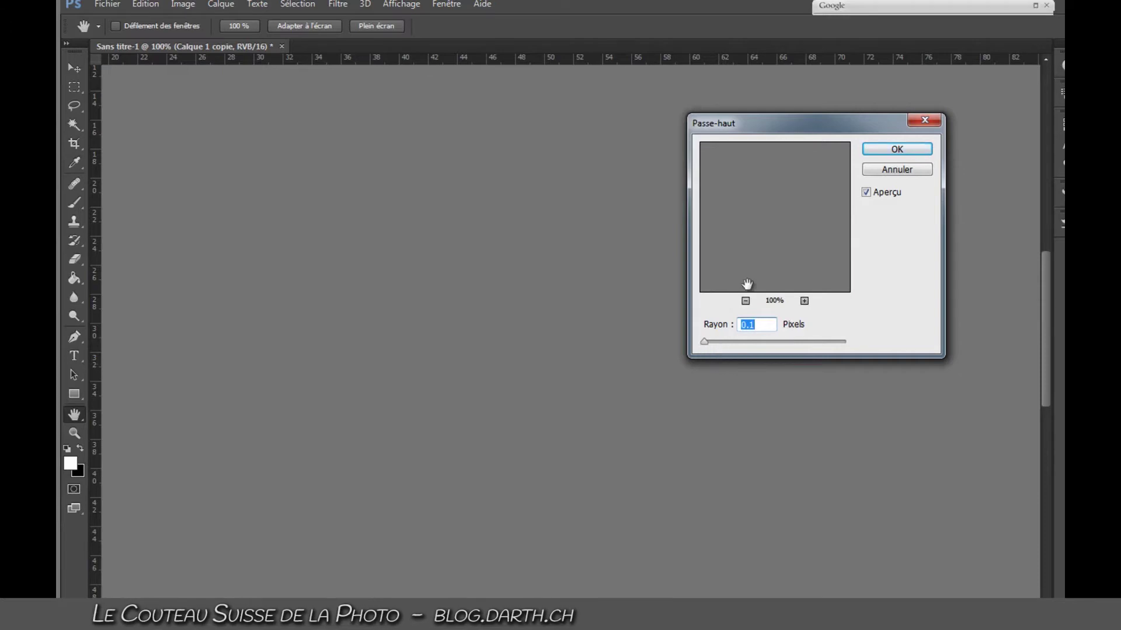
left_click_drag(776, 128, 783, 103)
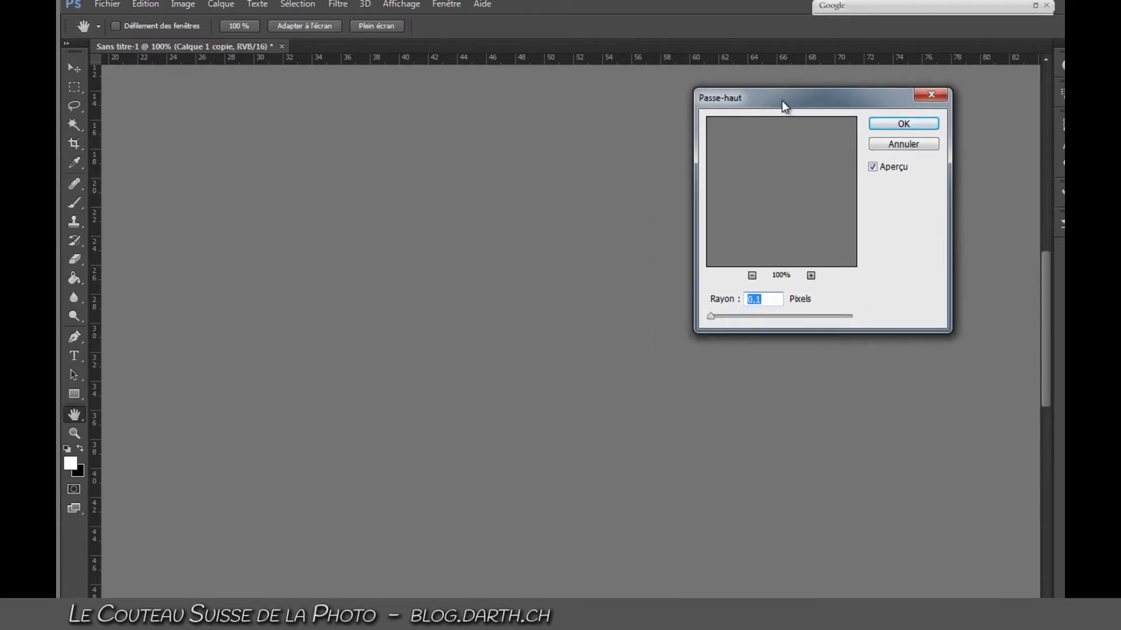
- Apply the High Pass filter with a radius of 3.6 pixels and set the layer's blend mode to Incrustation
left_click_drag(713, 322, 729, 316)
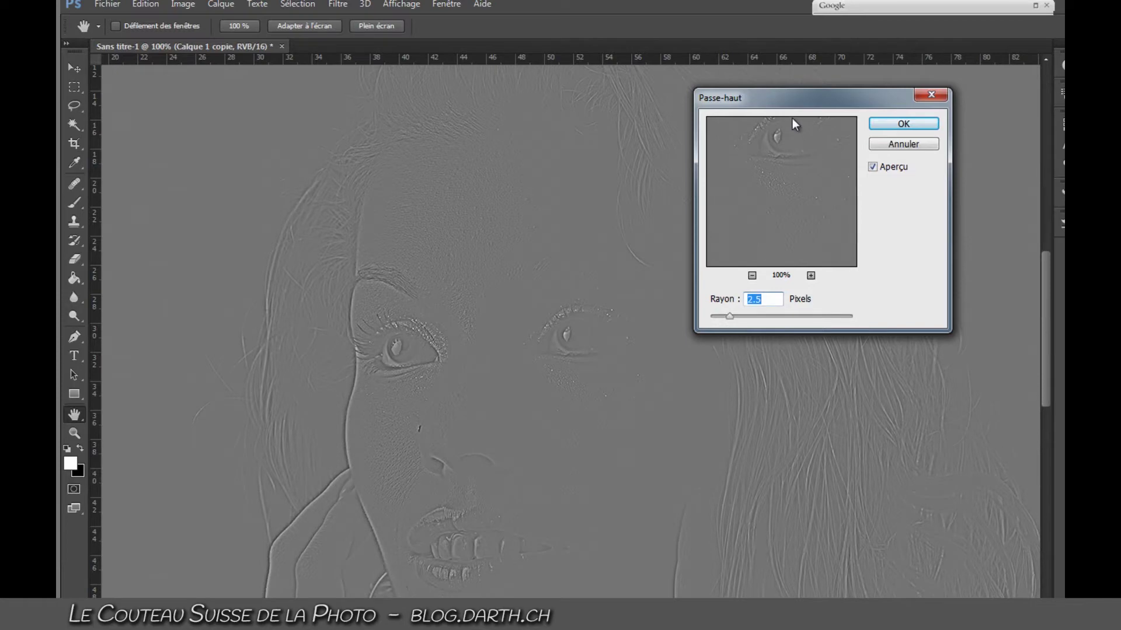
left_click_drag(846, 105, 919, 68)
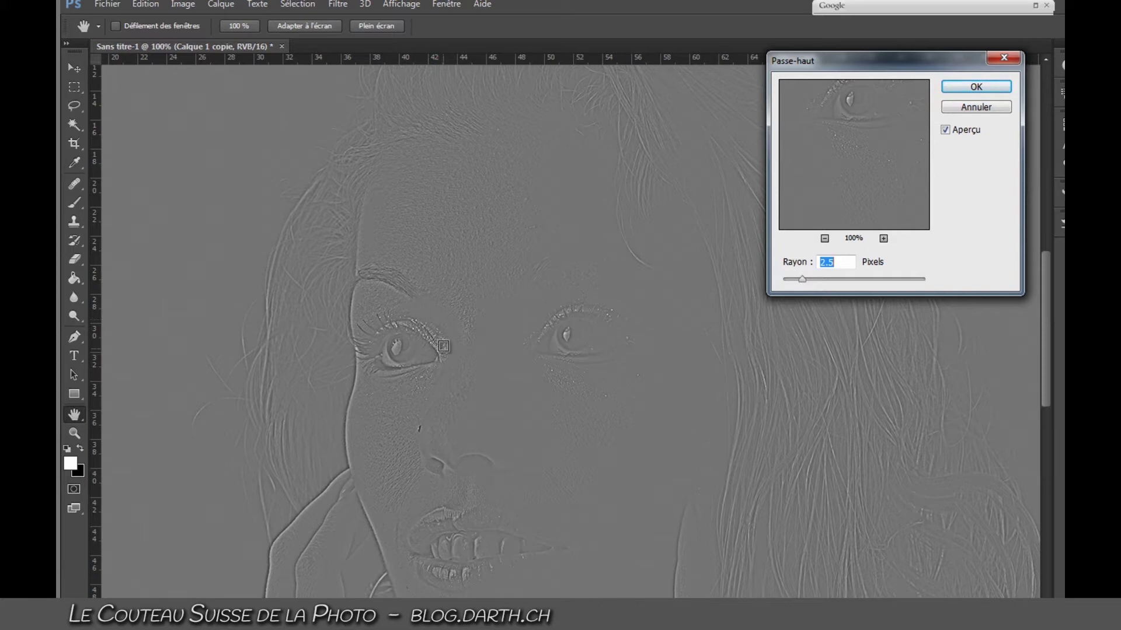
left_click_drag(802, 280, 810, 283)
left_click_drag(896, 61, 817, 134)
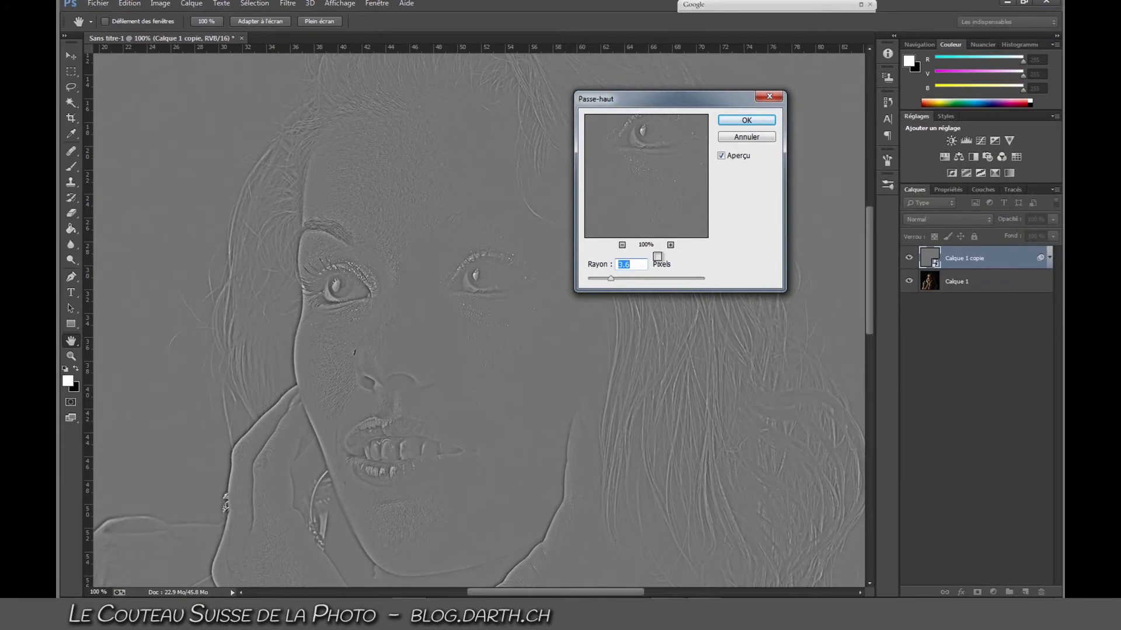
left_click(746, 120)
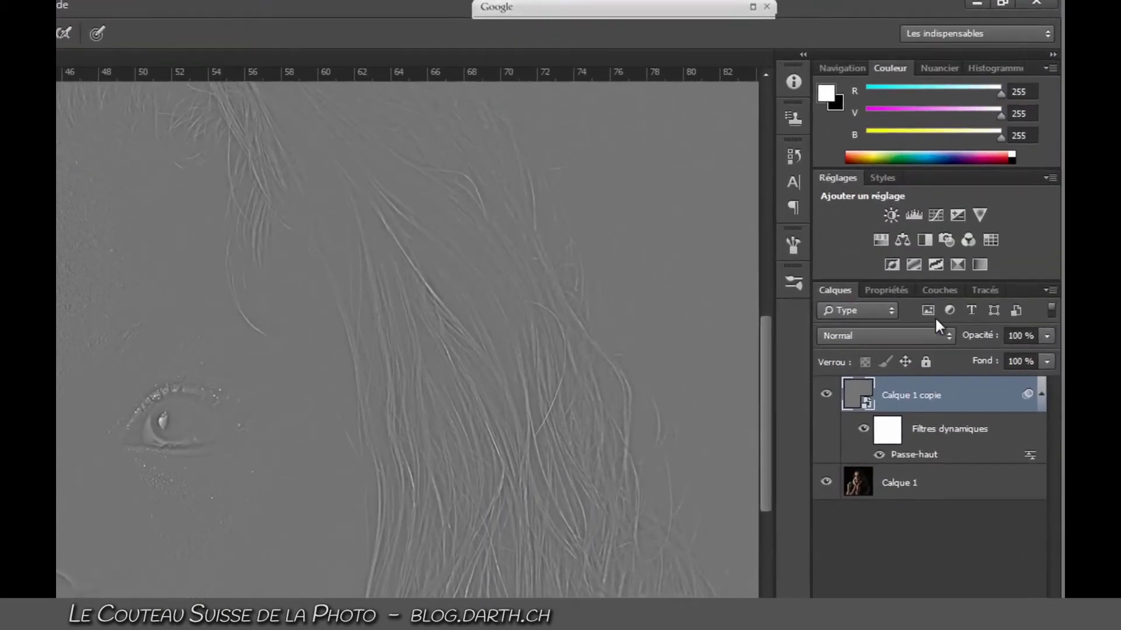
left_click(895, 334)
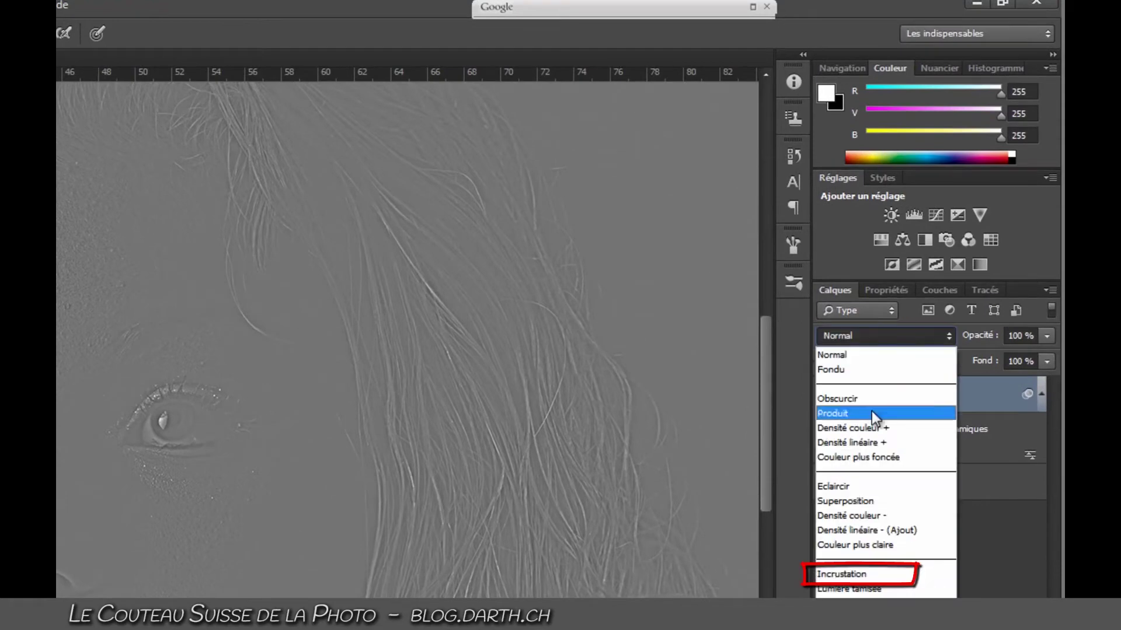
left_click(863, 576)
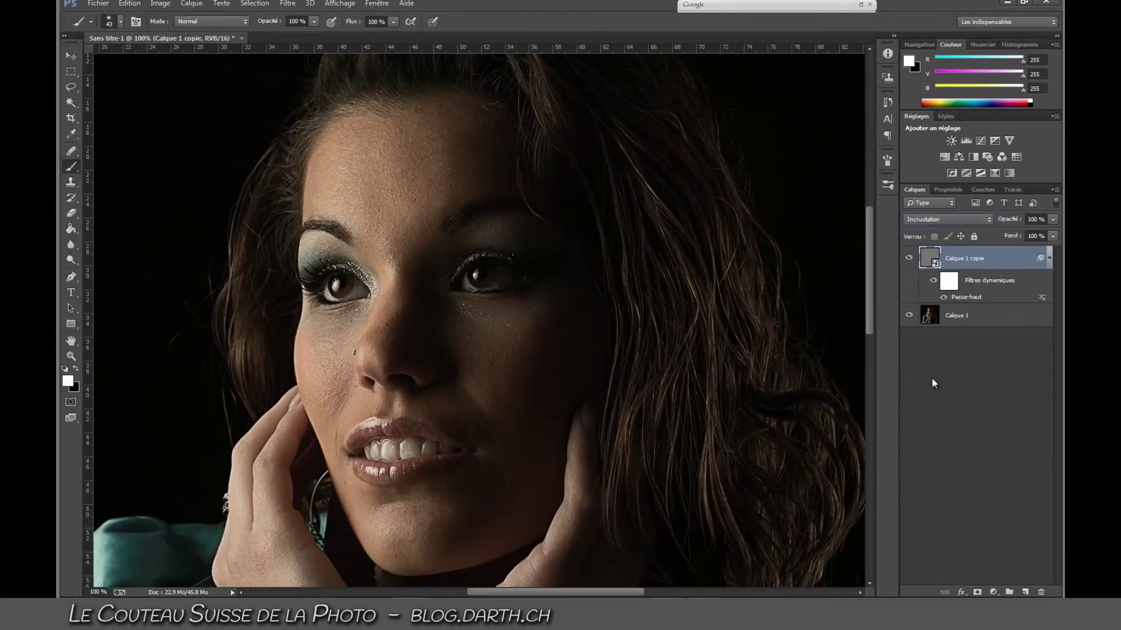
- Compare the portrait with and without sharpening by toggling the visibility of Calque 1 copie
left_click(909, 259)
left_click(910, 259)
left_click(909, 261)
left_click(910, 266)
left_click(909, 259)
left_click(910, 270)
left_click(909, 270)
left_click(909, 272)
left_click(909, 274)
- Edit the High Pass smart filter on Calque 1 copie and set its radius to 1.9 pixels
double_click(967, 299)
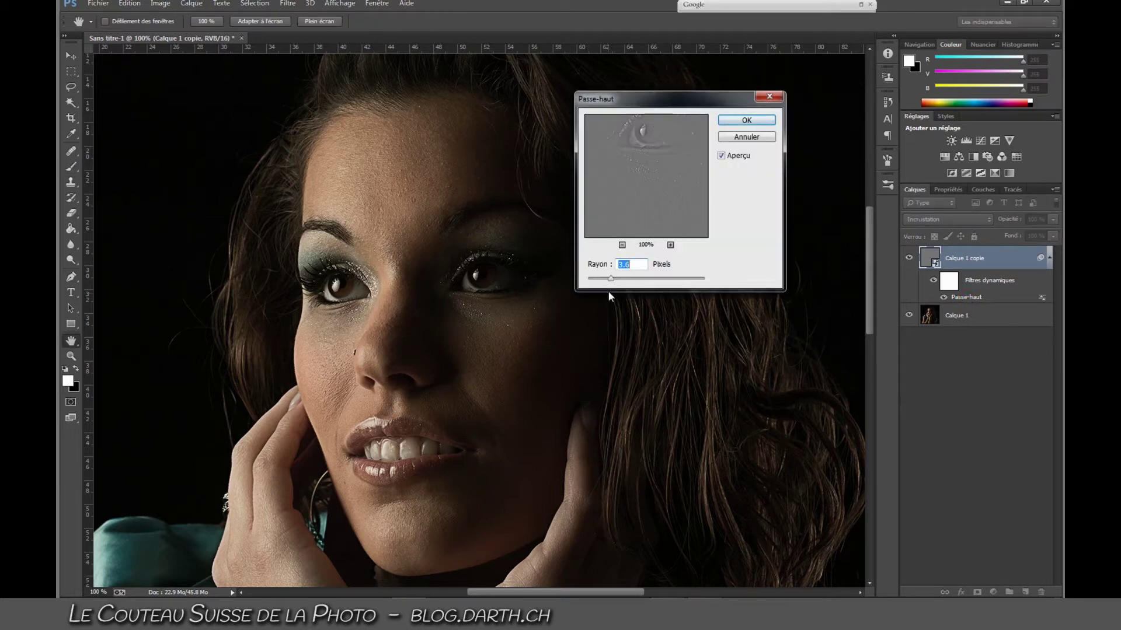
mouse_move(608, 278)
left_mouse_down()
mouse_move(587, 284)
mouse_move(607, 279)
left_mouse_up()
left_click_drag(607, 278, 597, 279)
left_click(746, 119)
- Add a layer mask to Calque 1 copie, inverted to black, and enlarge the brush to 135 px
key("b")
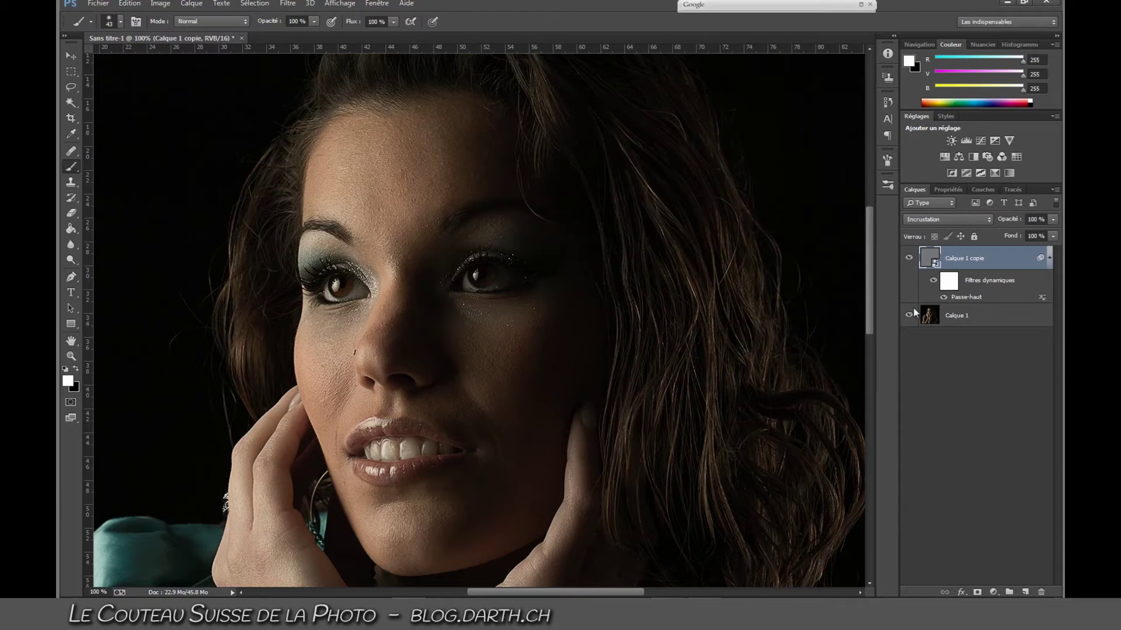
left_click(977, 592)
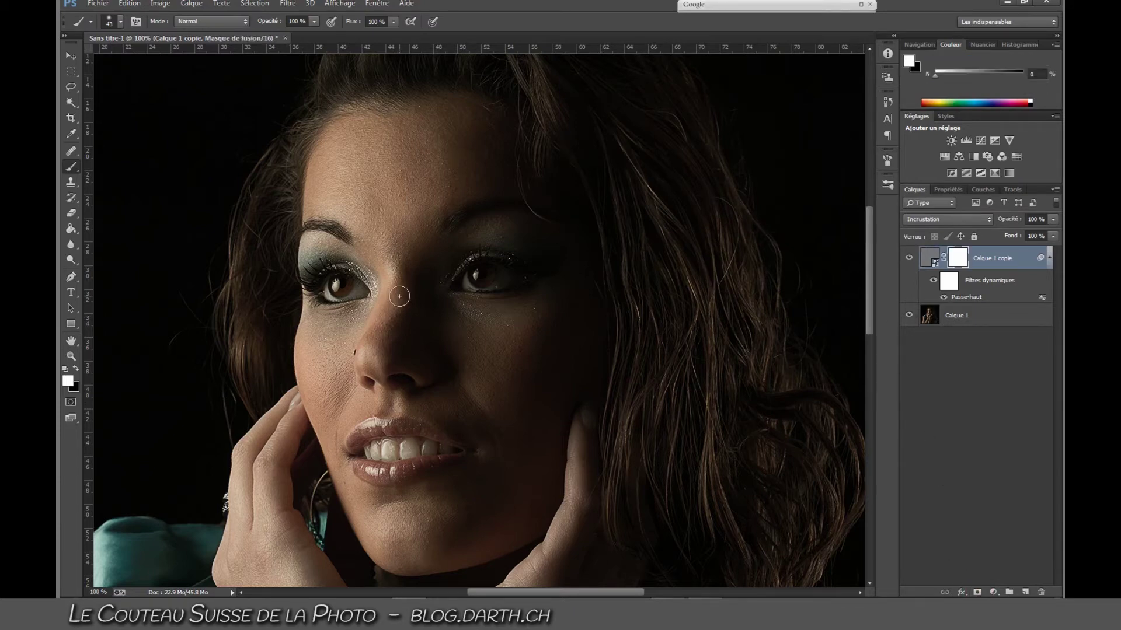
right_click(411, 273, "alt")
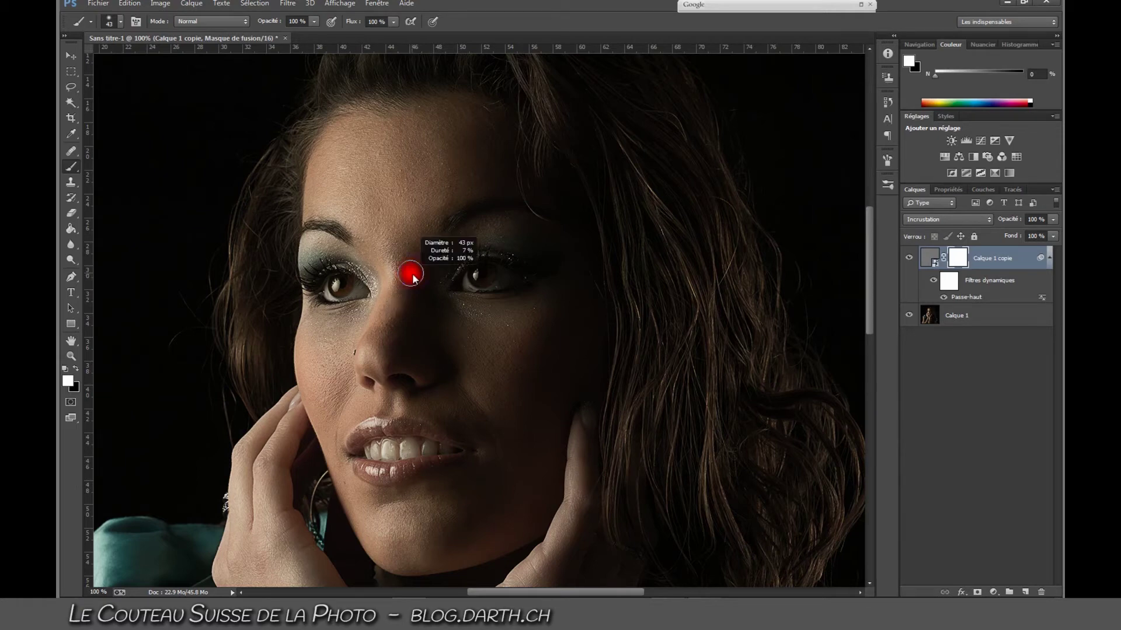
mouse_move(443, 110)
left_mouse_down()
mouse_move(415, 119)
mouse_move(558, 132)
mouse_move(518, 247)
mouse_move(543, 472)
mouse_move(524, 82)
mouse_move(424, 116)
mouse_move(398, 139)
left_mouse_up()
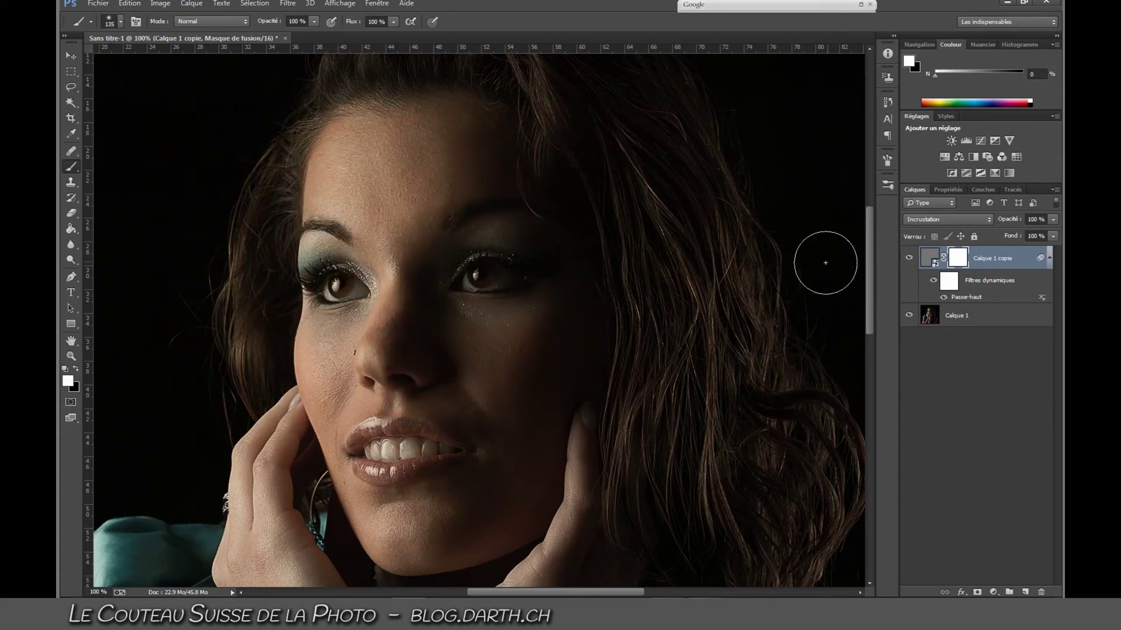
key("ctrl+i")
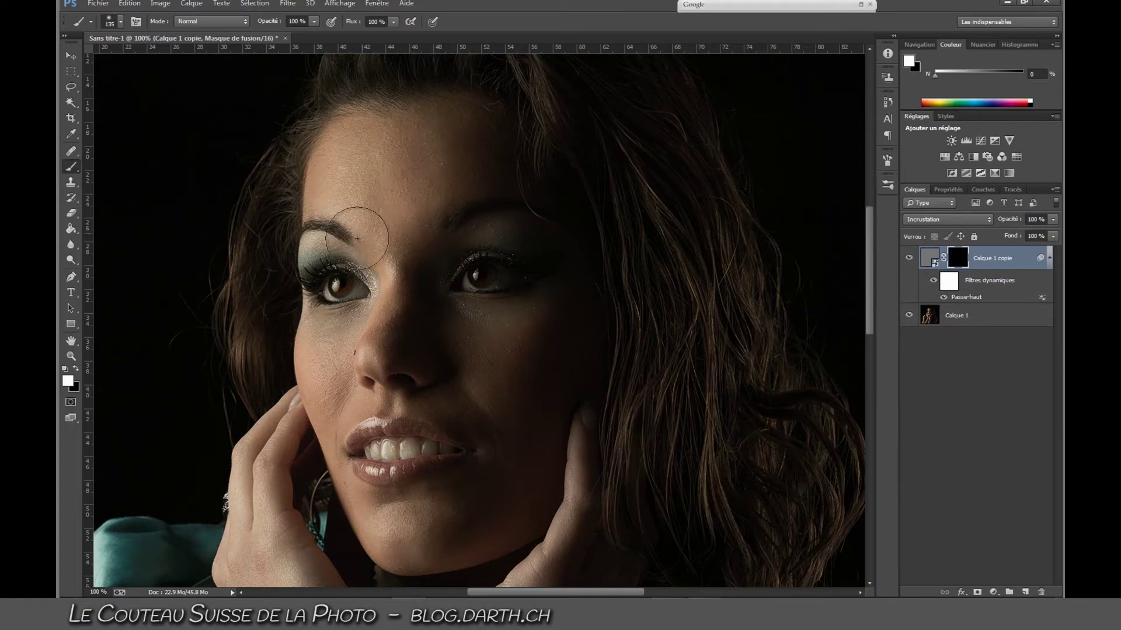
- Paint white on the mask over both eyes and the lips, and compare the result with the layer hidden
mouse_move(366, 294)
left_mouse_down()
mouse_move(342, 299)
mouse_move(351, 298)
mouse_move(329, 286)
mouse_move(352, 291)
mouse_move(330, 283)
left_mouse_up()
mouse_move(478, 268)
left_mouse_down()
mouse_move(481, 290)
mouse_move(530, 293)
mouse_move(489, 293)
mouse_move(510, 277)
mouse_move(533, 288)
left_mouse_up()
mouse_move(330, 286)
left_mouse_down()
mouse_move(342, 281)
mouse_move(321, 272)
mouse_move(353, 310)
left_mouse_up()
mouse_move(492, 265)
left_mouse_down()
mouse_move(533, 290)
mouse_move(500, 321)
left_mouse_up()
mouse_move(380, 435)
left_mouse_down()
mouse_move(355, 449)
mouse_move(434, 433)
mouse_move(455, 454)
mouse_move(379, 472)
mouse_move(363, 466)
mouse_move(445, 454)
mouse_move(363, 463)
mouse_move(438, 453)
mouse_move(363, 441)
mouse_move(385, 459)
left_mouse_up()
left_click(907, 259)
left_click(908, 259)
left_click(907, 259)
left_click(907, 263)
- Set the radius of the masked layer's High Pass smart filter to 4.4 pixels
double_click(966, 298)
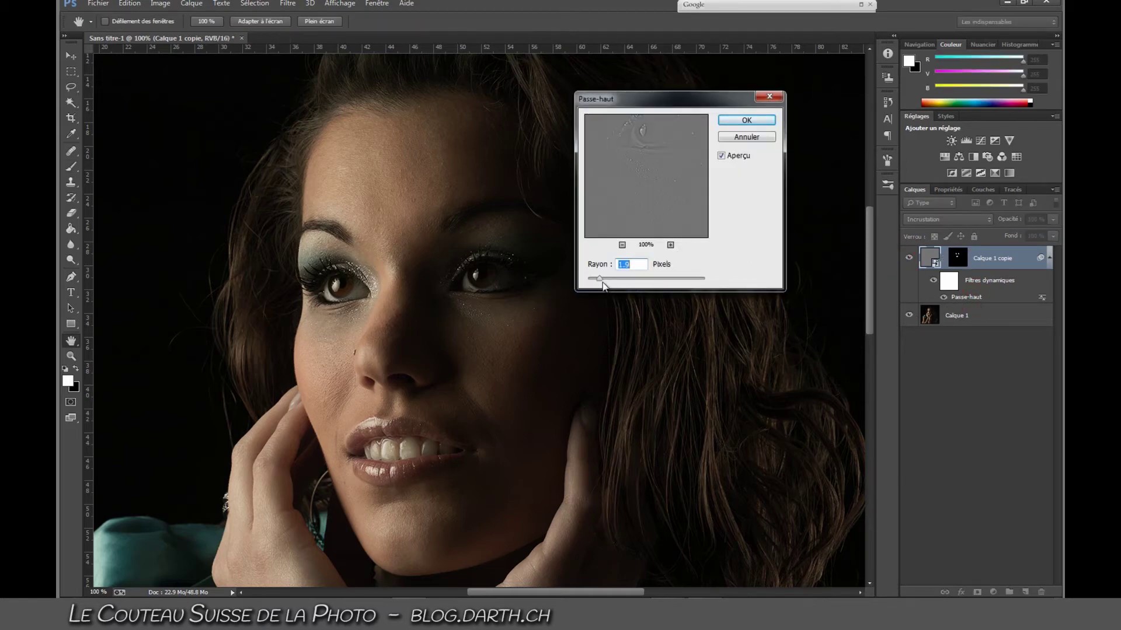
left_click_drag(614, 276, 625, 276)
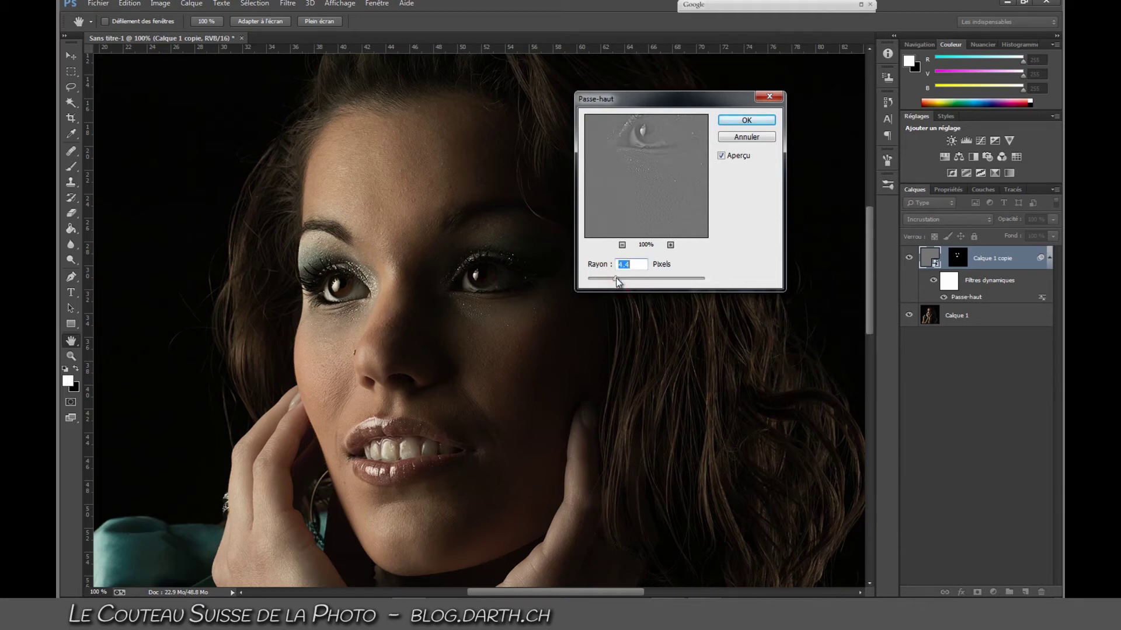
left_click(746, 120)
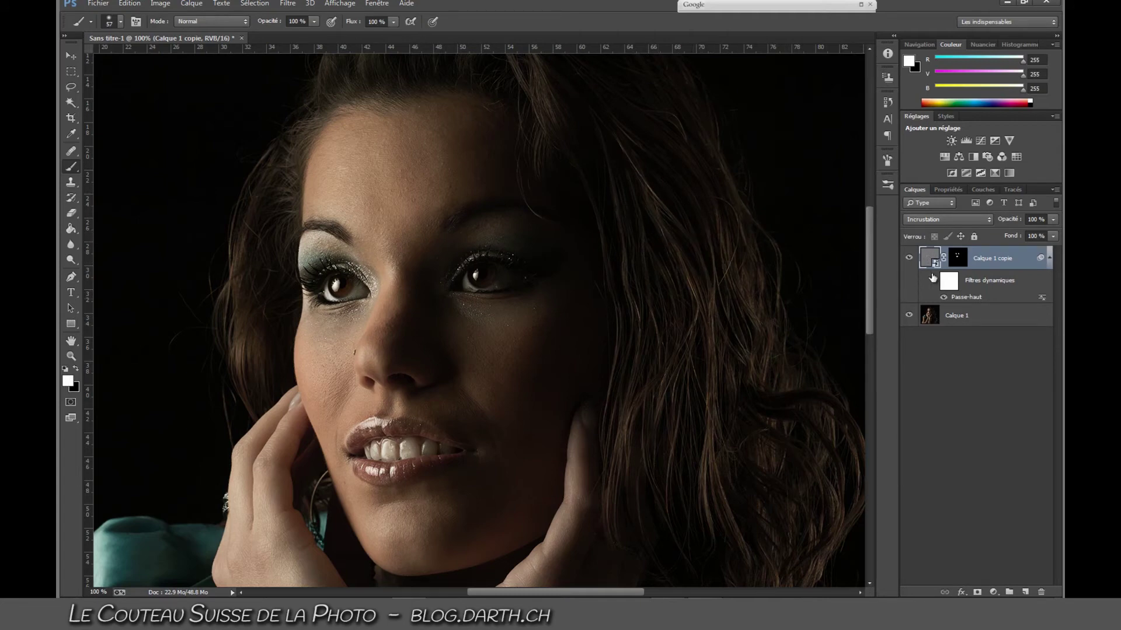
- Duplicate the masked sharpening layer Calque 1 copie
left_click(930, 260)
left_click_drag(545, 234, 534, 314)
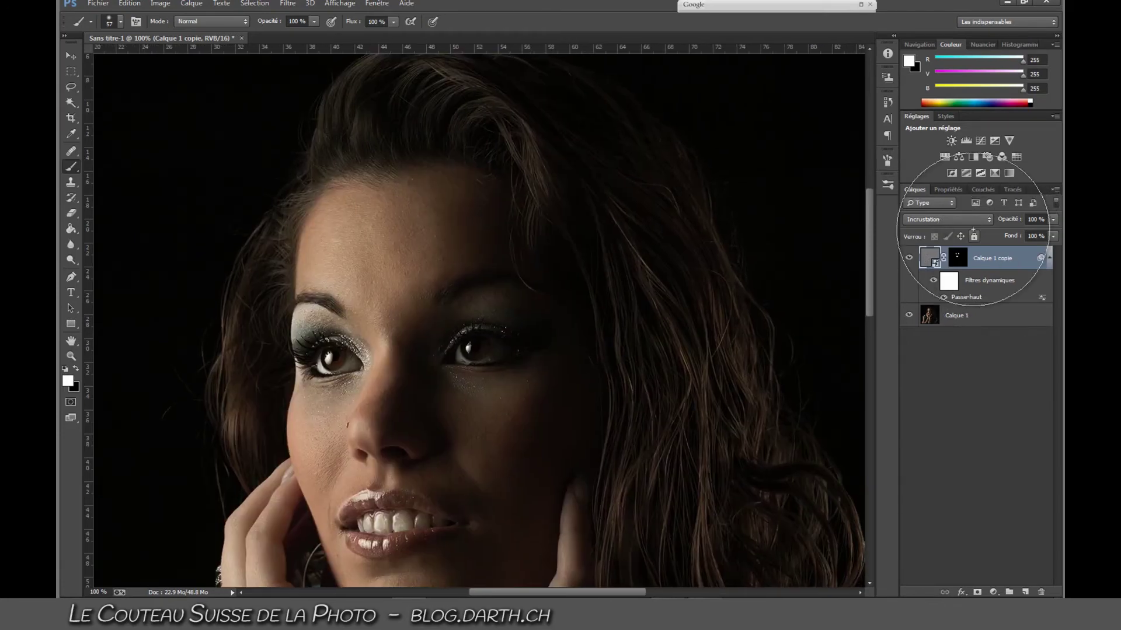
key("ctrl+j")
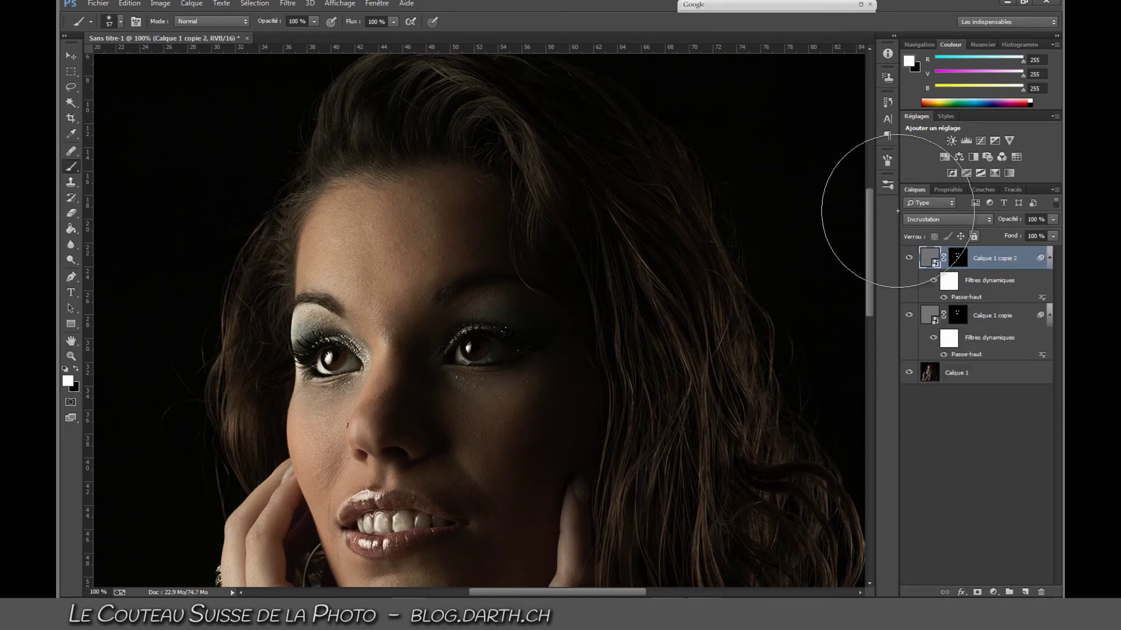
- Paint the mask of Calque 1 copie 2 entirely black in mask view, and return to the image with that mask selected
left_click(959, 257)
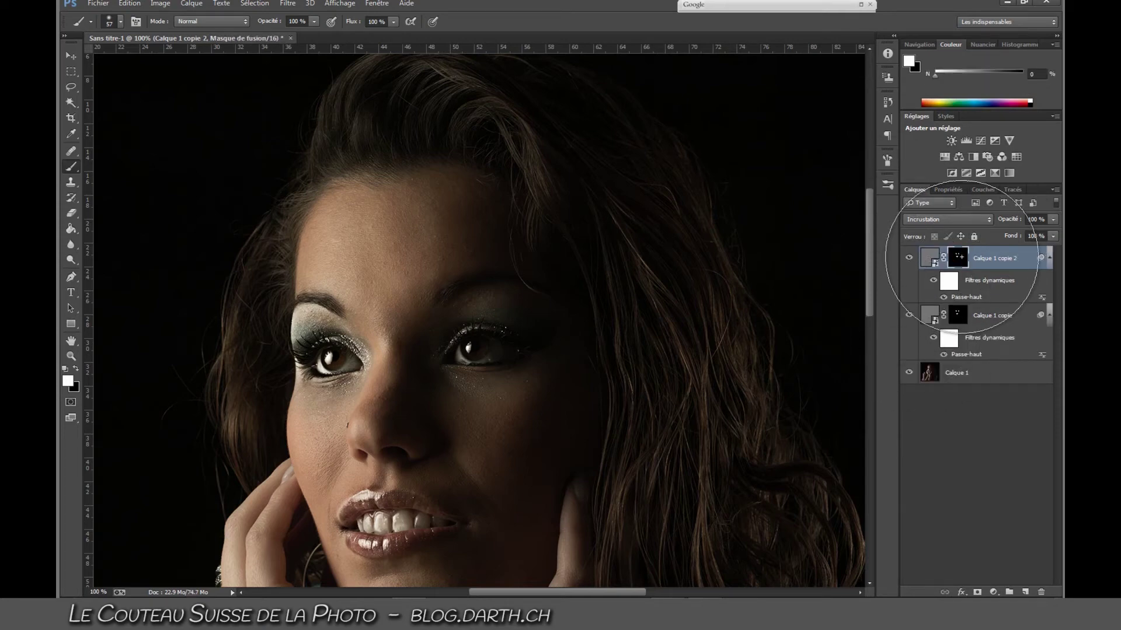
left_click(957, 257, "alt")
mouse_move(305, 332)
left_mouse_down()
mouse_move(338, 343)
mouse_move(370, 331)
mouse_move(348, 321)
left_mouse_up()
key("x")
mouse_move(299, 325)
left_mouse_down()
mouse_move(322, 387)
mouse_move(338, 327)
mouse_move(273, 373)
mouse_move(469, 367)
mouse_move(522, 385)
mouse_move(275, 540)
mouse_move(477, 512)
left_mouse_up()
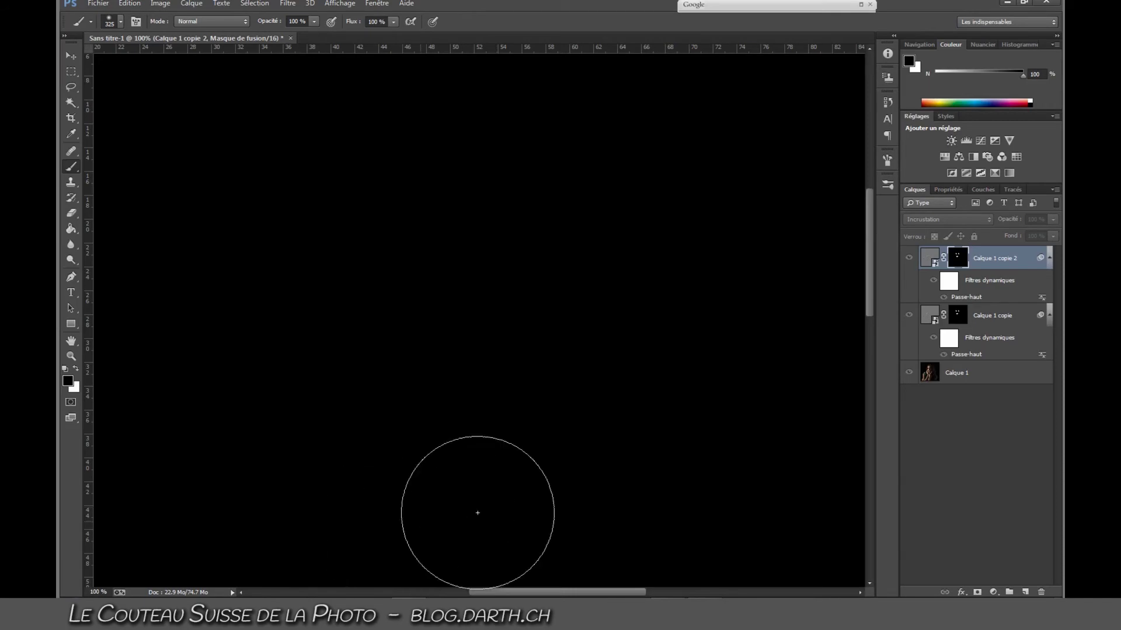
left_click(960, 265, "alt")
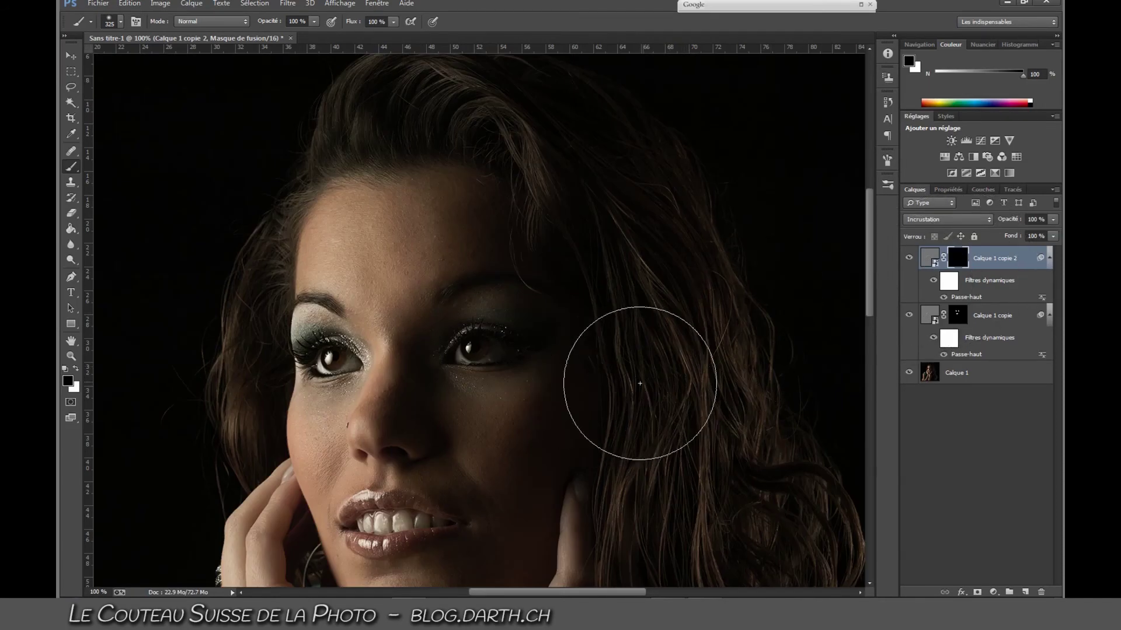
left_click(931, 260)
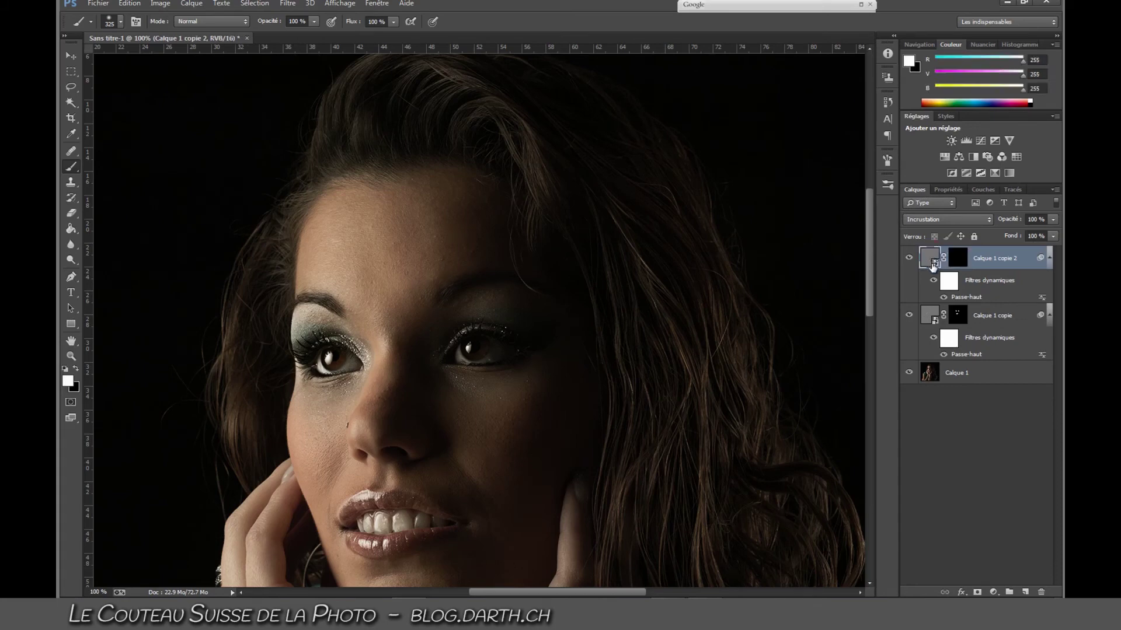
left_click(964, 257)
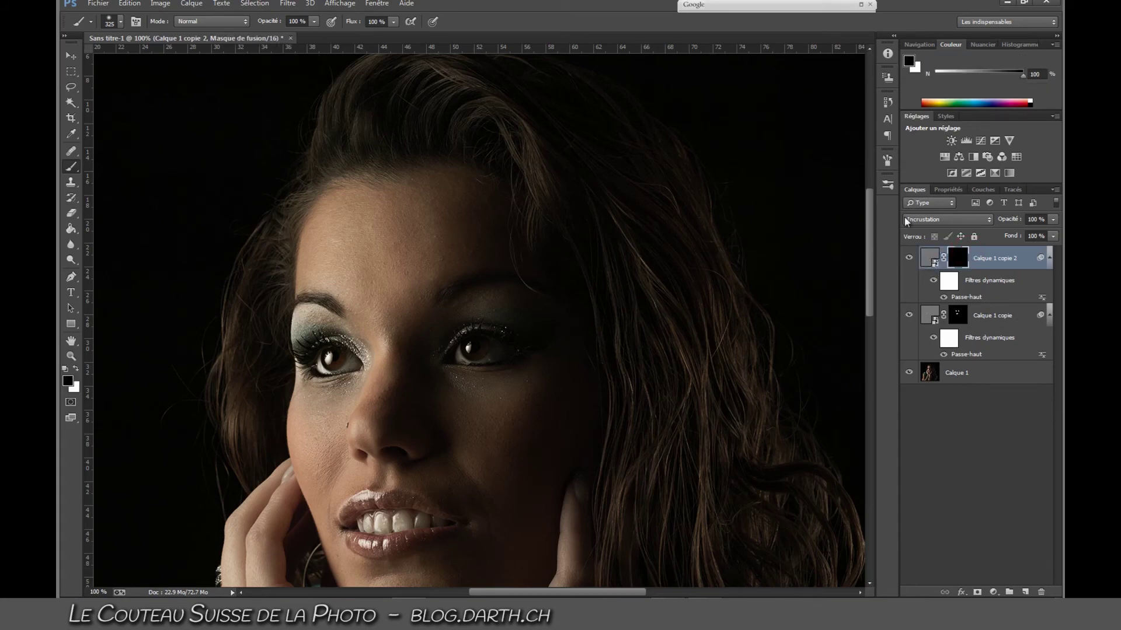
- Invert the mask of Calque 1 copie 2 to white and set its High Pass smart filter radius to about 9 pixels
key("ctrl+i")
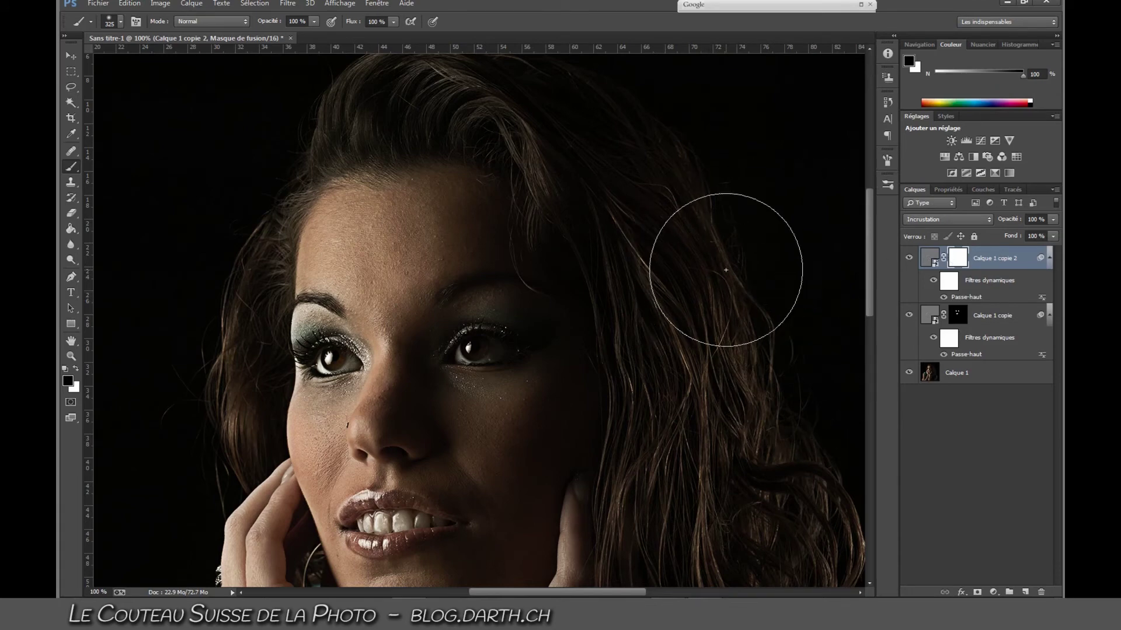
scroll(676, 262, "down", 2)
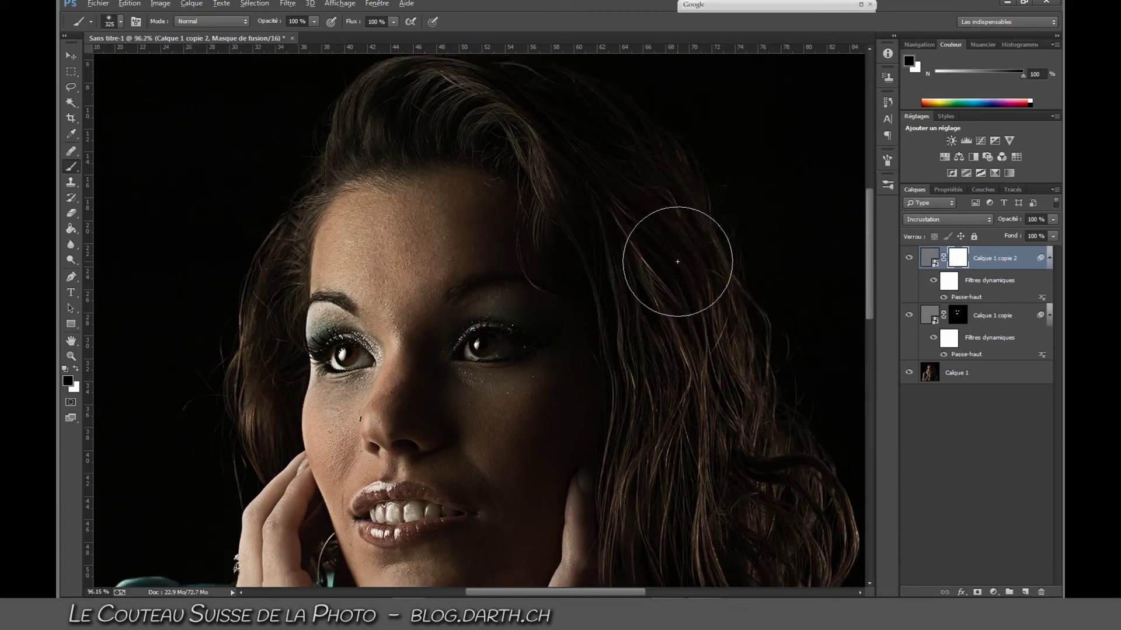
scroll(678, 266, "down", 2)
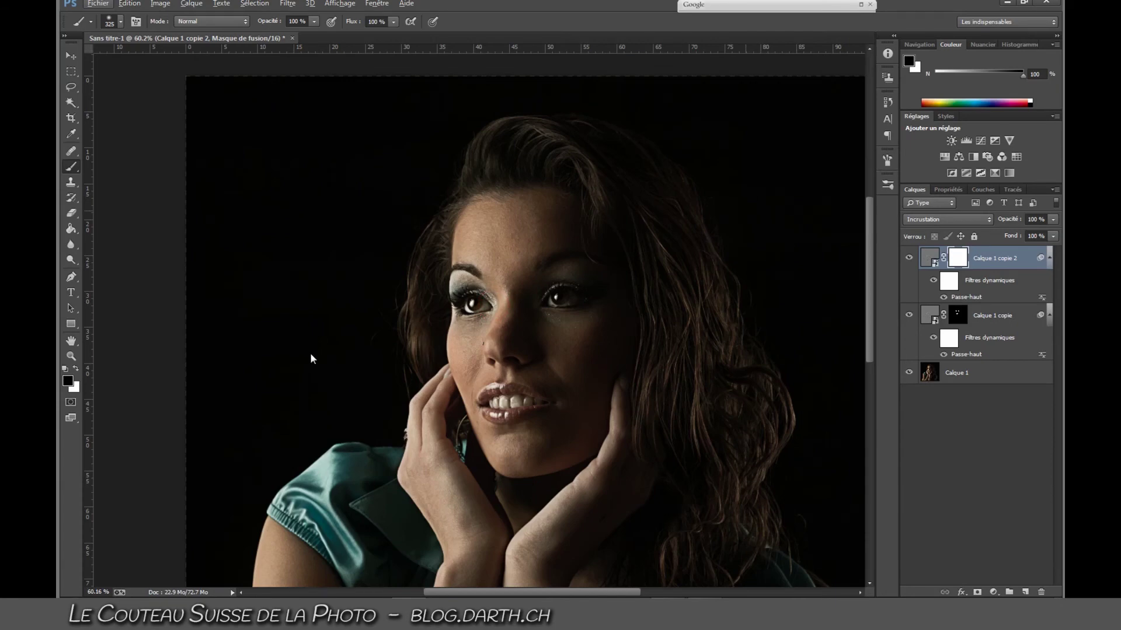
scroll(320, 383, "right", 2)
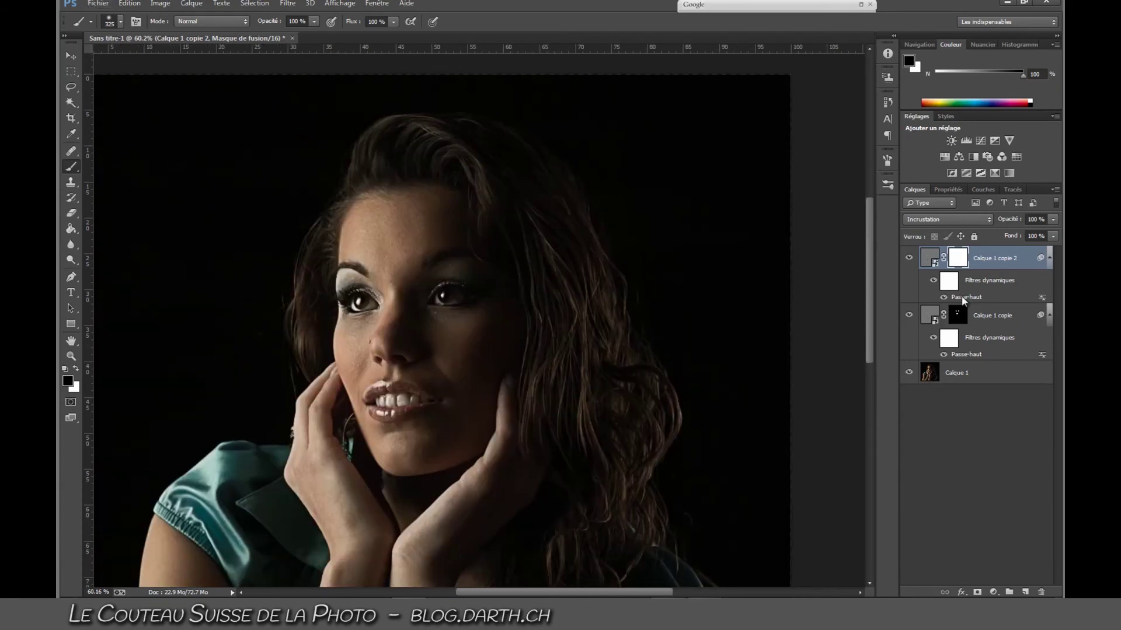
double_click(966, 297)
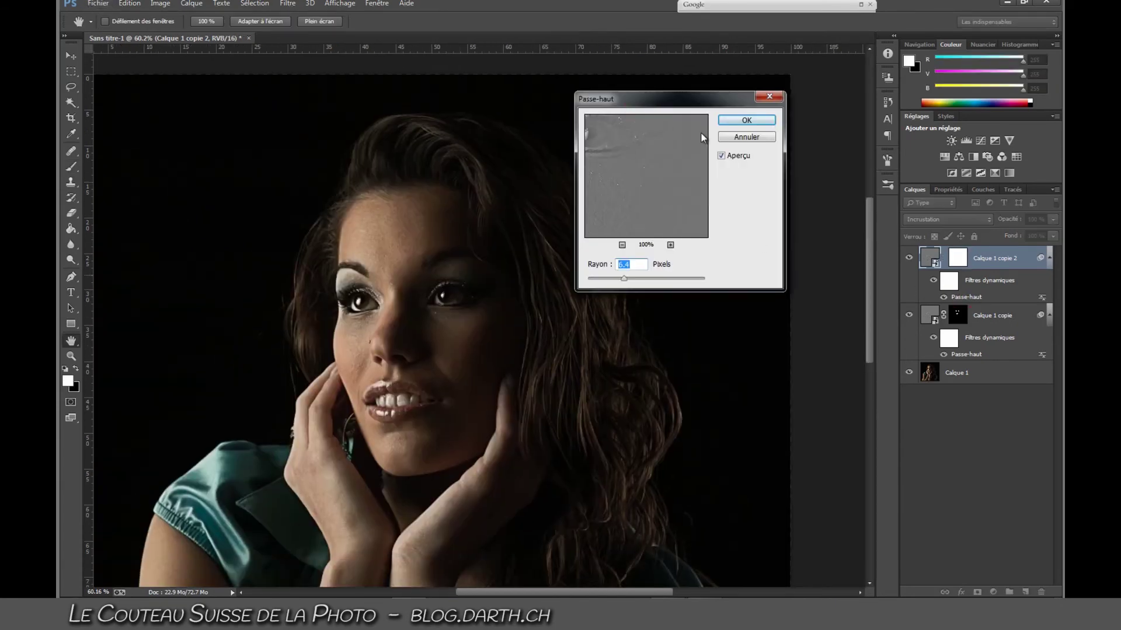
left_click_drag(640, 101, 733, 134)
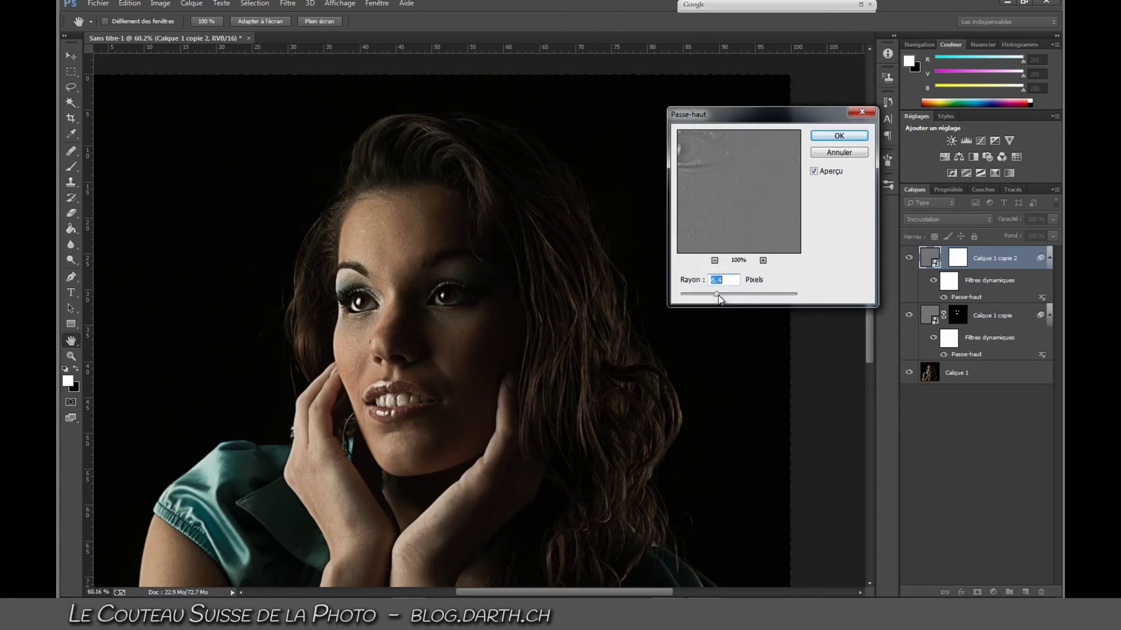
left_click_drag(709, 294, 737, 296)
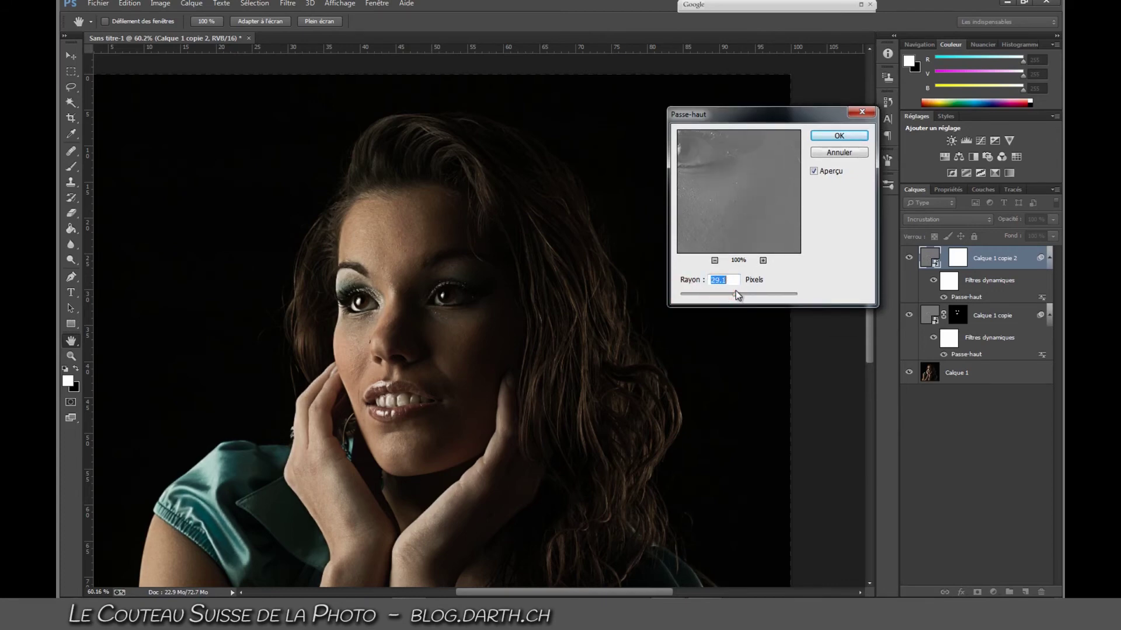
left_click(726, 295)
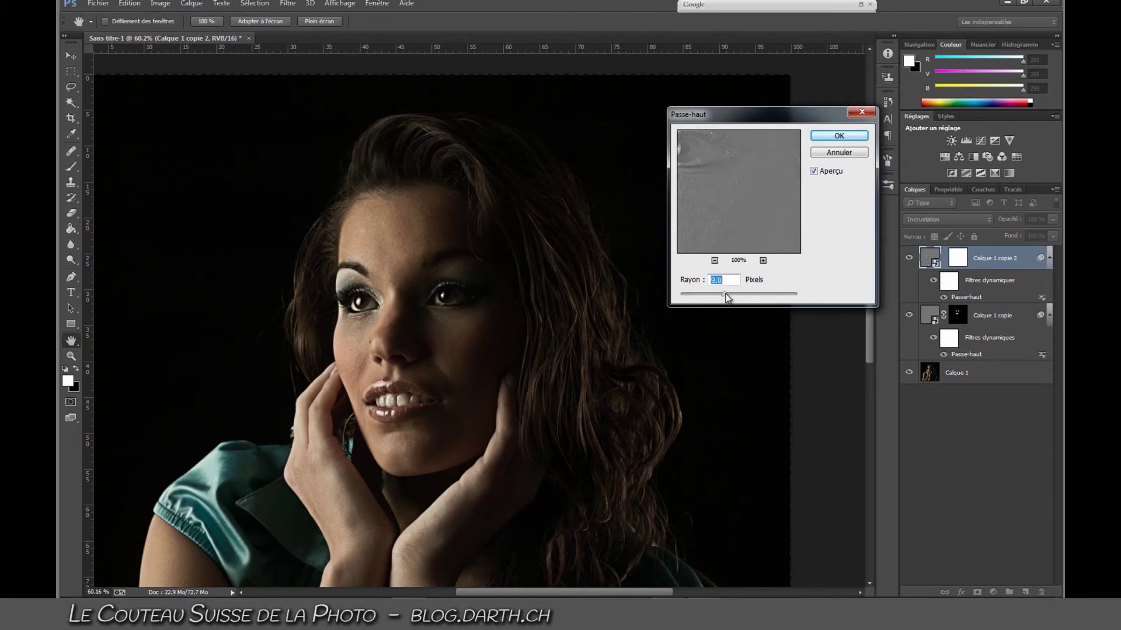
left_click_drag(725, 297, 723, 297)
left_click(838, 135)
- Reselect the Brush and the mask of Calque 1 copie 2, and invert that mask to black
key("b")
left_click(958, 258)
key("x")
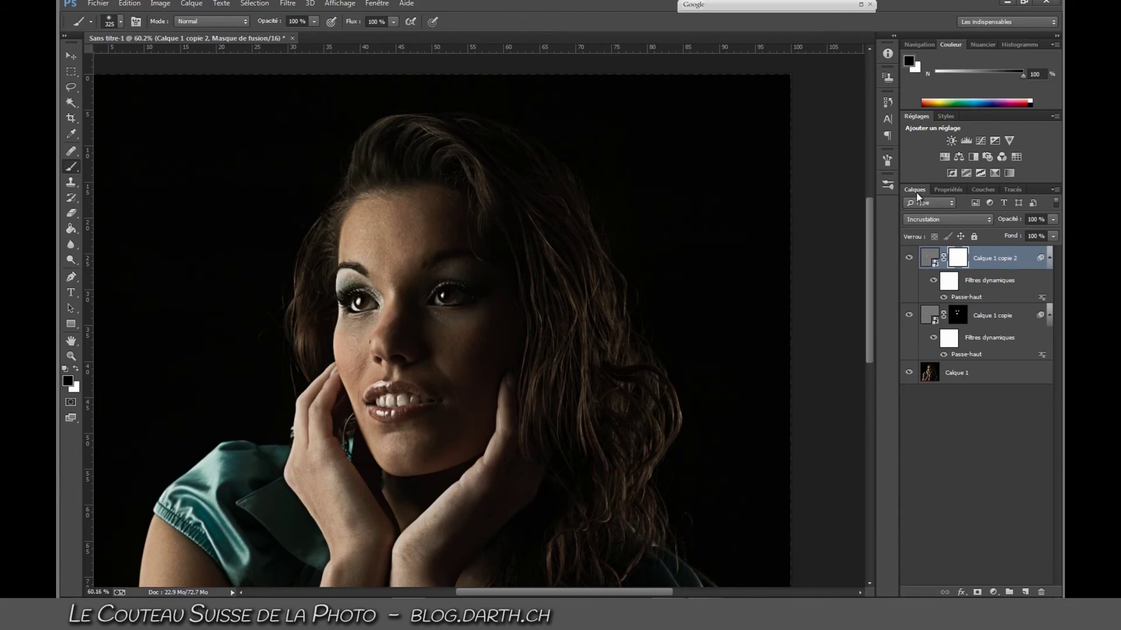
key("ctrl+i")
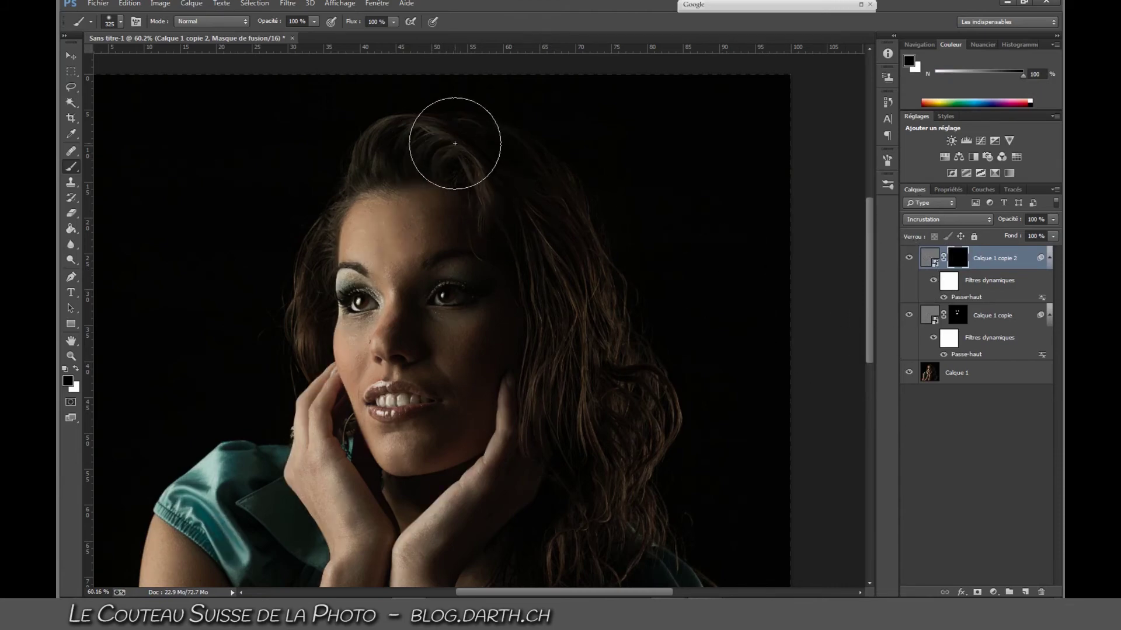
- Paint white at 10% flow over the hair on both sides of the face in the mask of Calque 1 copie 2
key("shift+1")
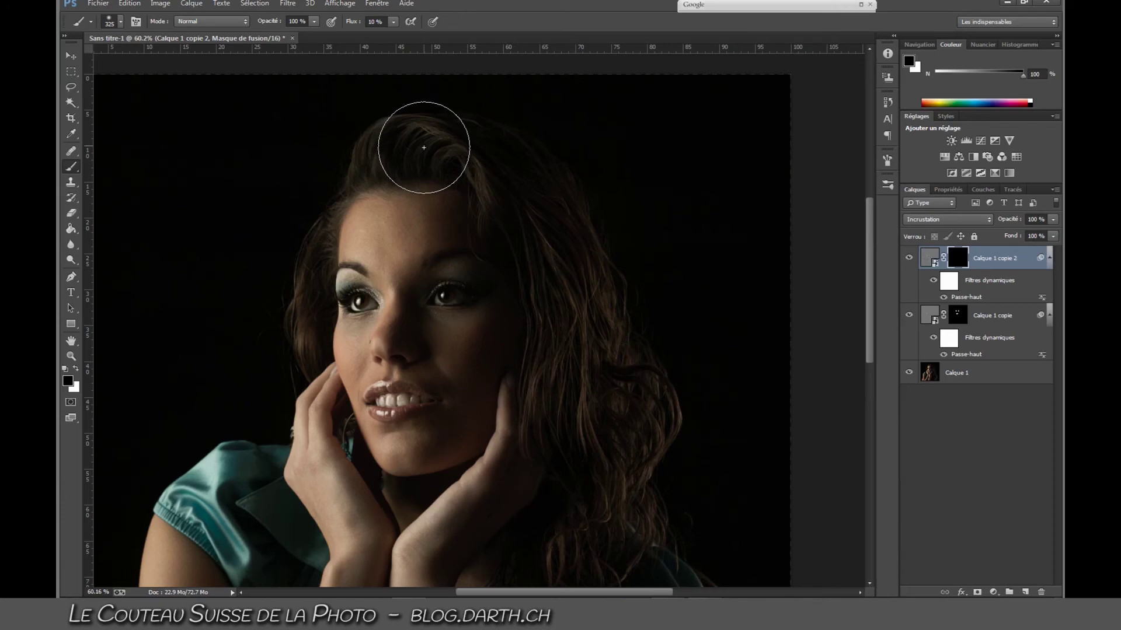
key("x")
mouse_move(608, 298)
left_mouse_down()
mouse_move(614, 465)
mouse_move(655, 438)
mouse_move(650, 490)
left_mouse_up()
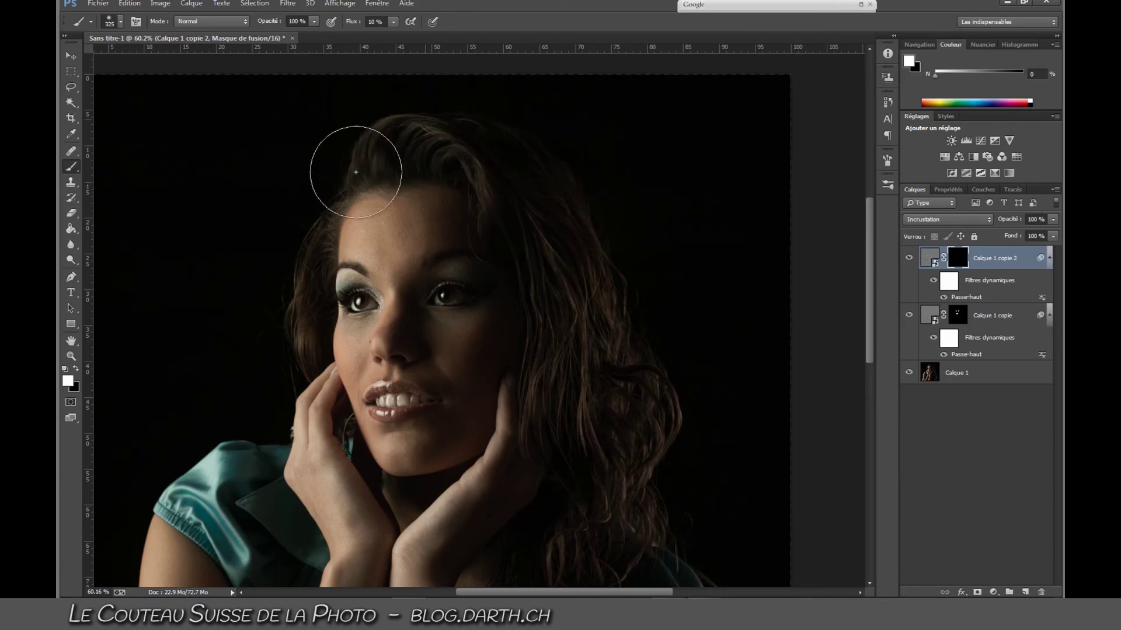
mouse_move(562, 197)
left_mouse_down()
mouse_move(613, 381)
mouse_move(649, 374)
mouse_move(656, 355)
mouse_move(633, 395)
left_mouse_up()
mouse_move(419, 146)
left_mouse_down()
mouse_move(353, 160)
mouse_move(300, 339)
mouse_move(303, 396)
left_mouse_up()
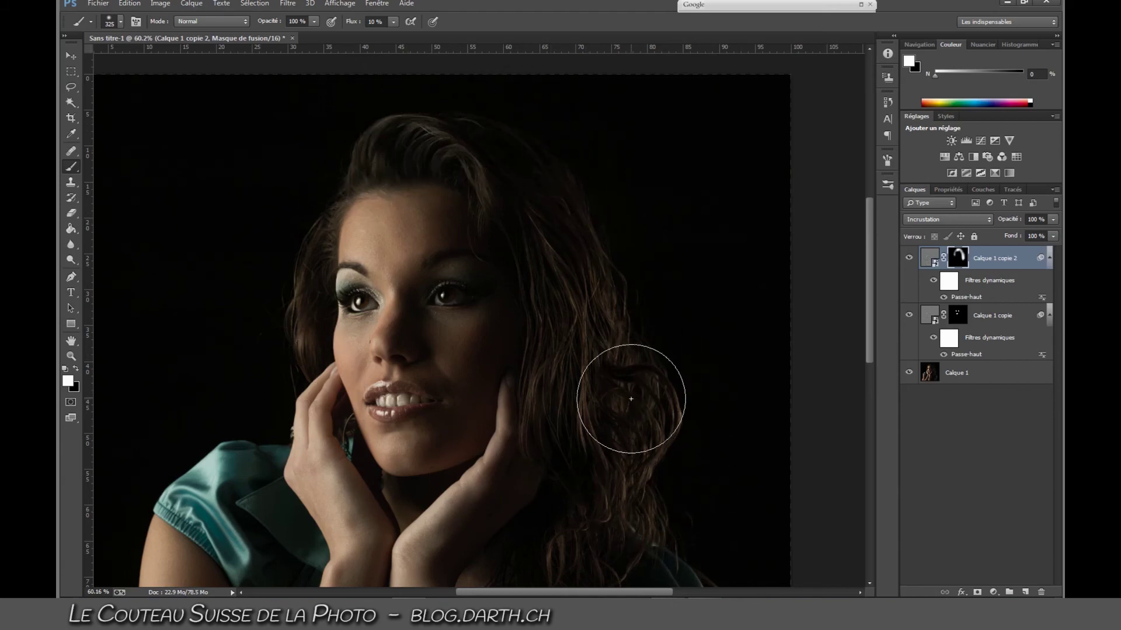
- Group the sharpening layers Calque 1 copie and Calque 1 copie 2
scroll(630, 399, "up", 4)
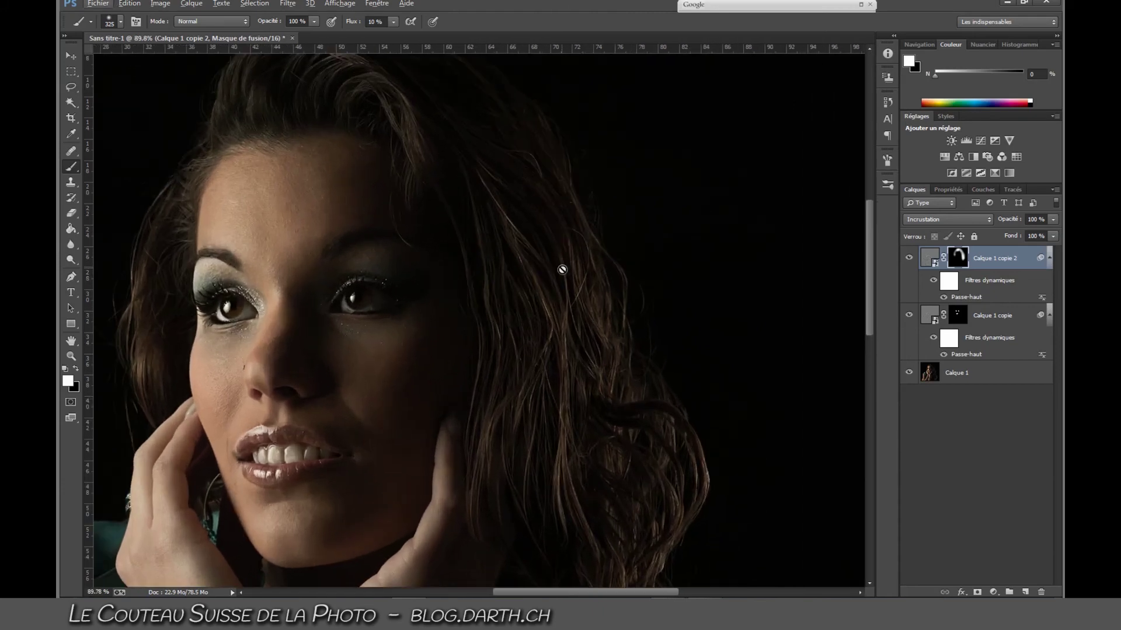
left_click_drag(380, 297, 449, 379)
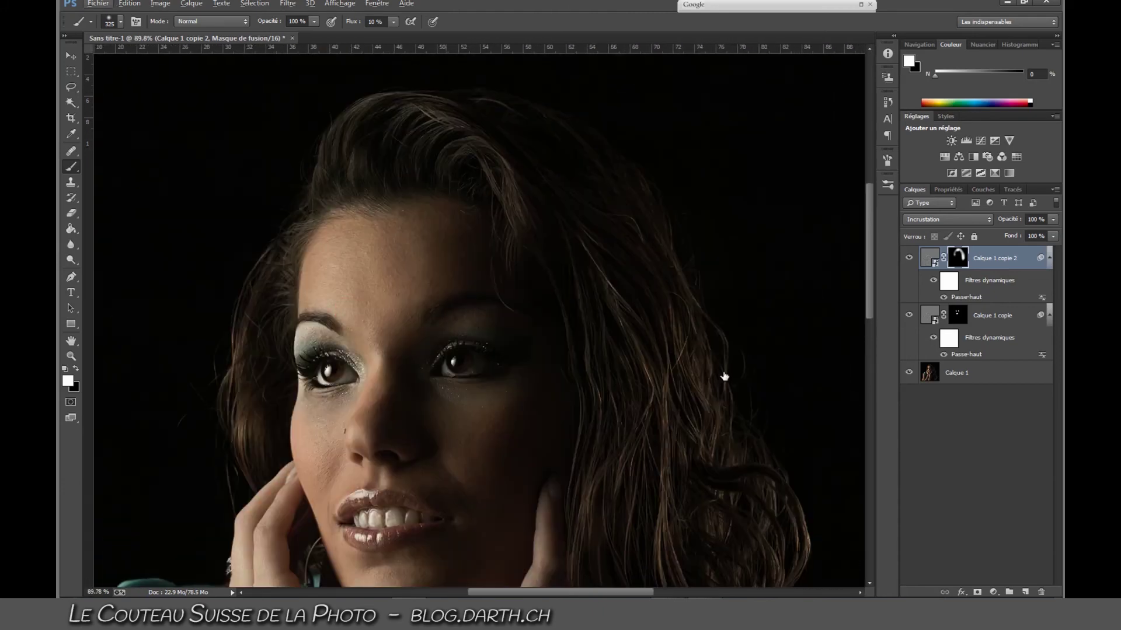
left_click(995, 318, "shift")
key("ctrl+g")
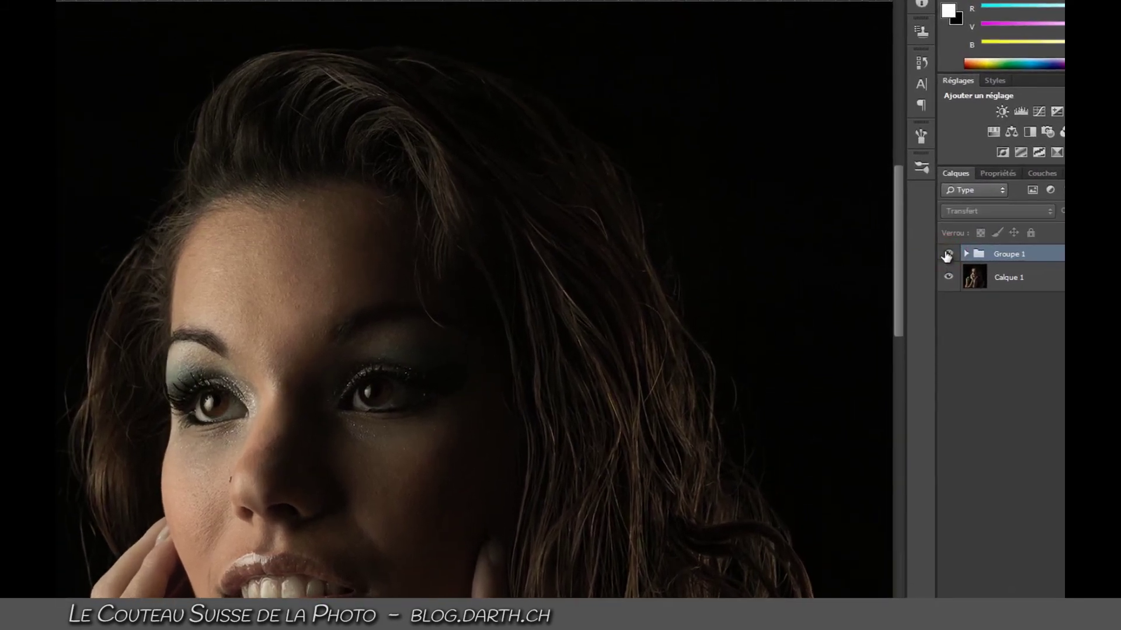
- Compare the portrait with and without the sharpening by hiding and showing Groupe 1
left_click(948, 255)
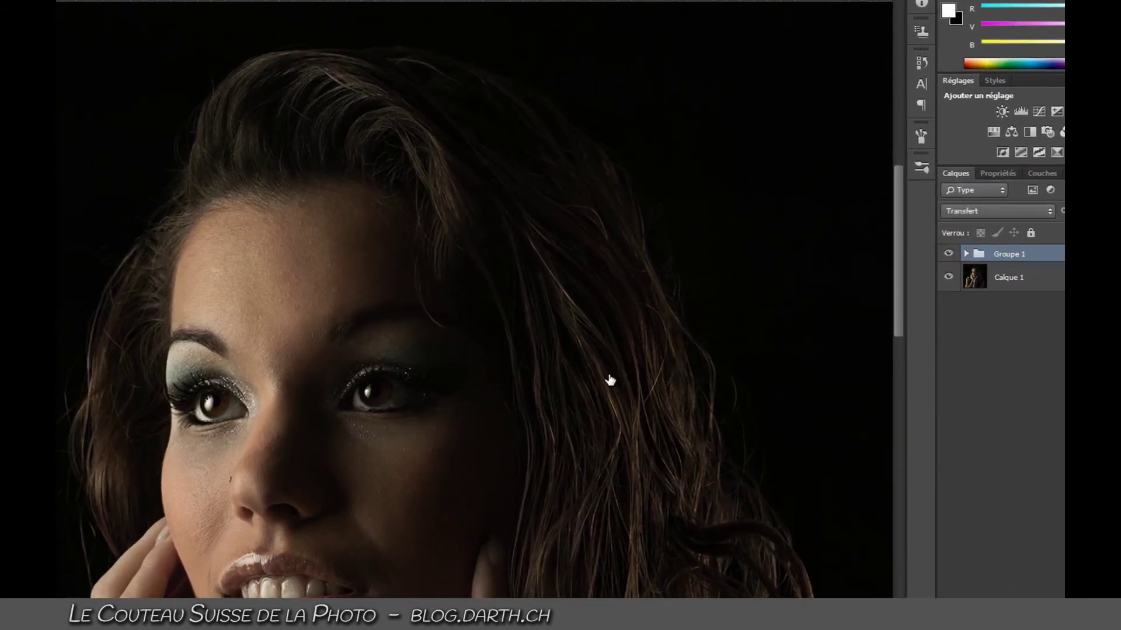
scroll(601, 380, "down", 1)
left_click(946, 254)
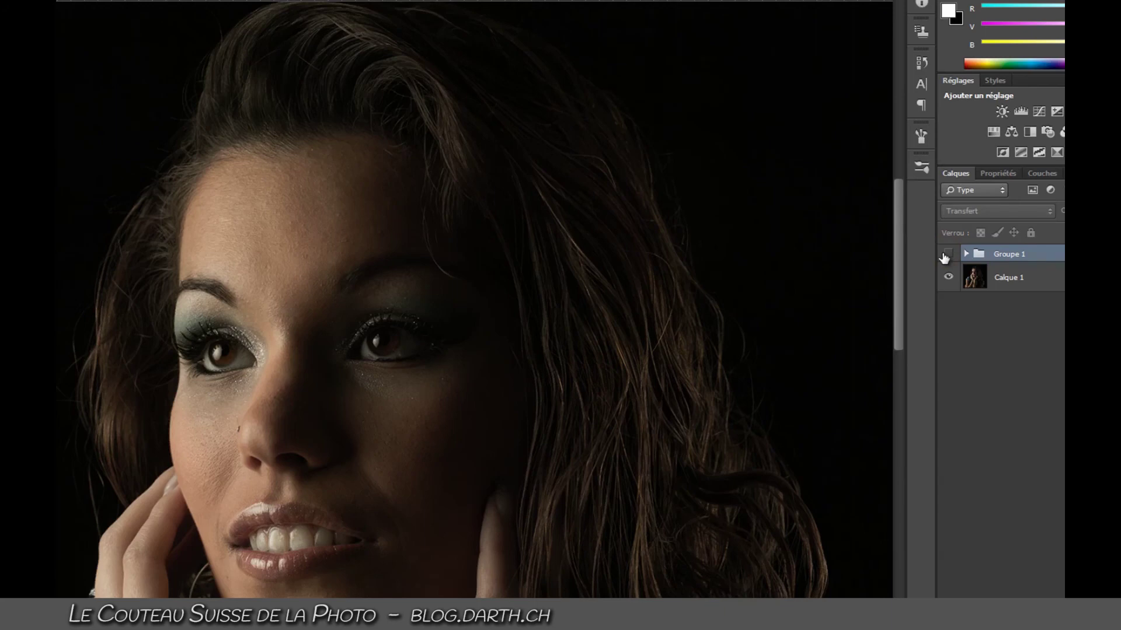
left_click(947, 254)
left_click(946, 254)
left_click(947, 255)
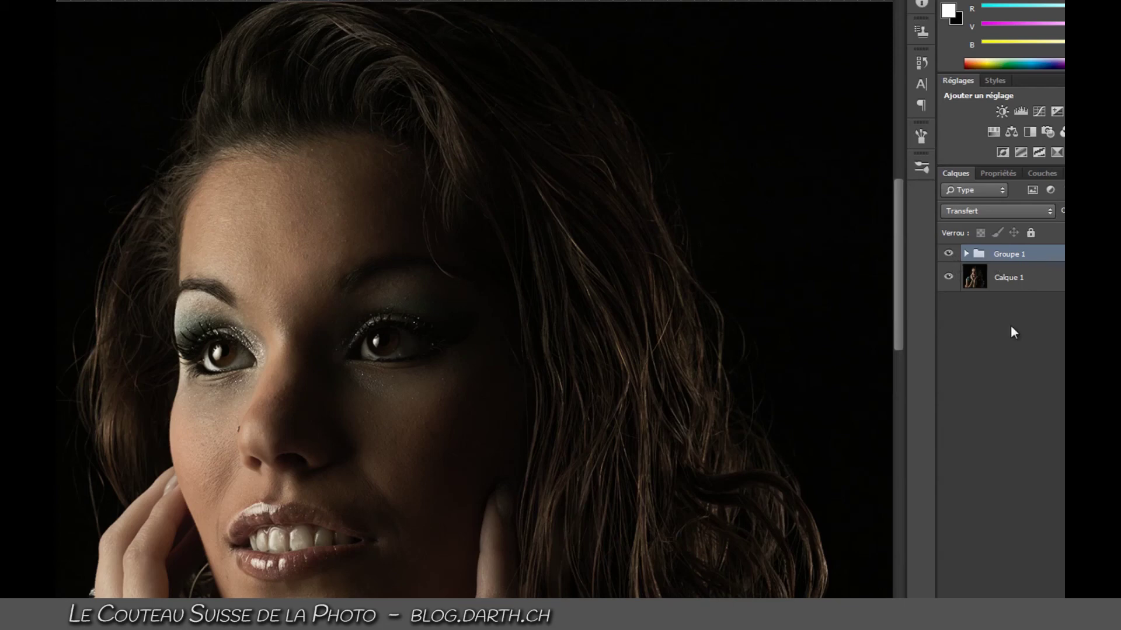
left_click(948, 254)
left_click(949, 253)
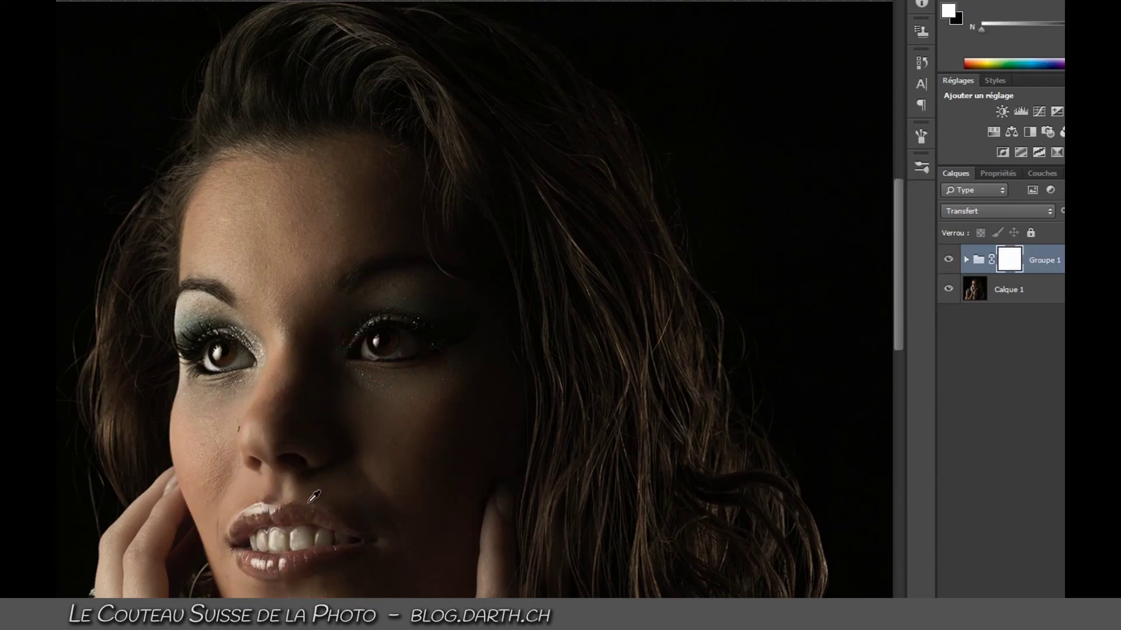
- Add a white layer mask to Groupe 1 and paint black on it with a small brush over the mouth area
right_click(374, 453, "alt")
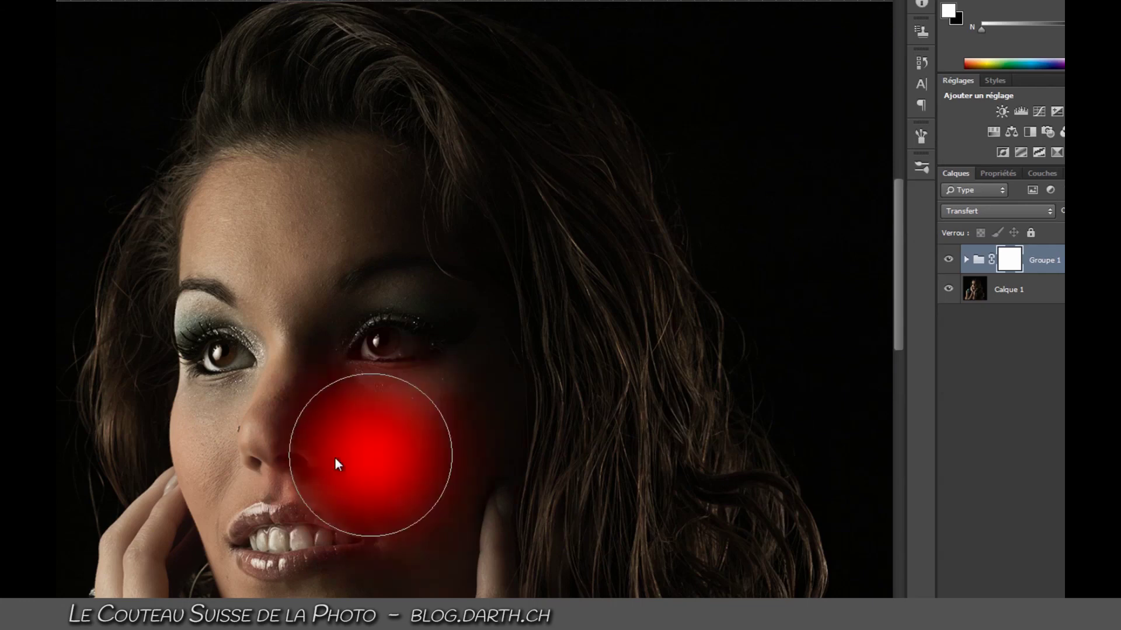
key("x")
right_click(334, 551, "alt")
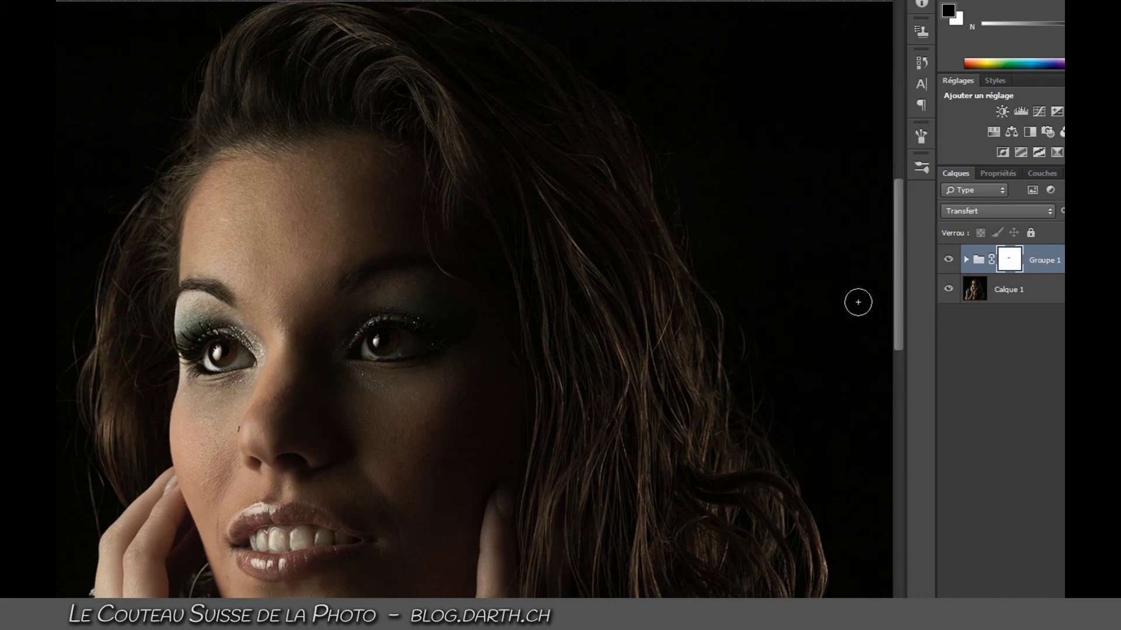
- Compare the face and hair with the masked Groupe 1 hidden and shown, leaving the group visible
left_click(948, 260)
left_click(948, 260)
left_click(950, 261)
left_click(949, 261)
left_click(949, 261)
left_click(952, 262)
key("space")
left_click_drag(433, 463, 463, 421)
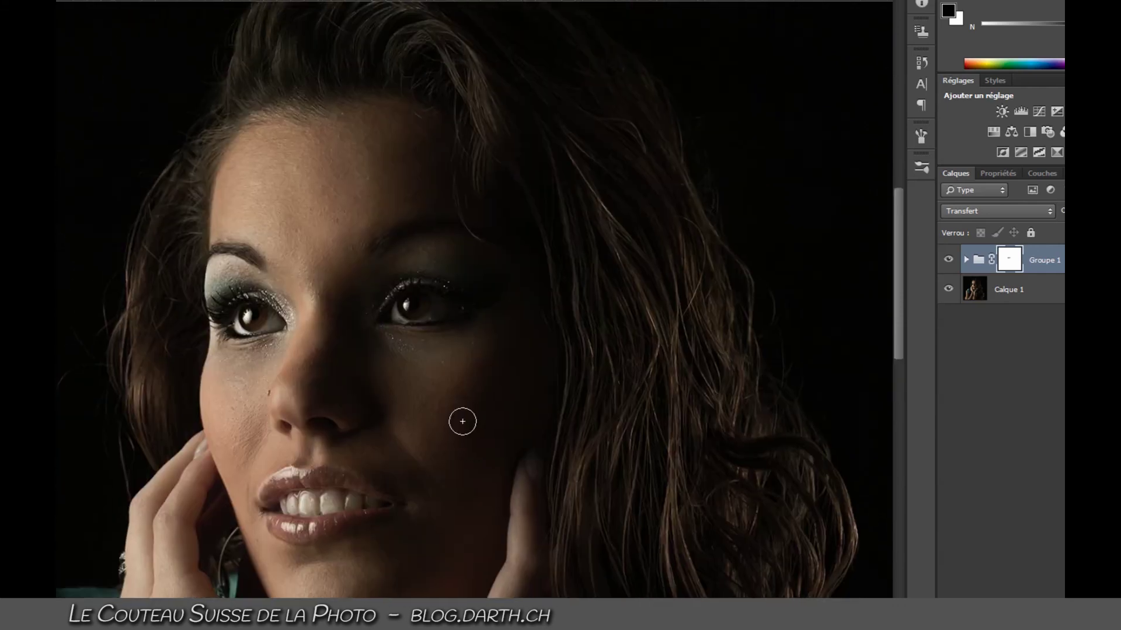